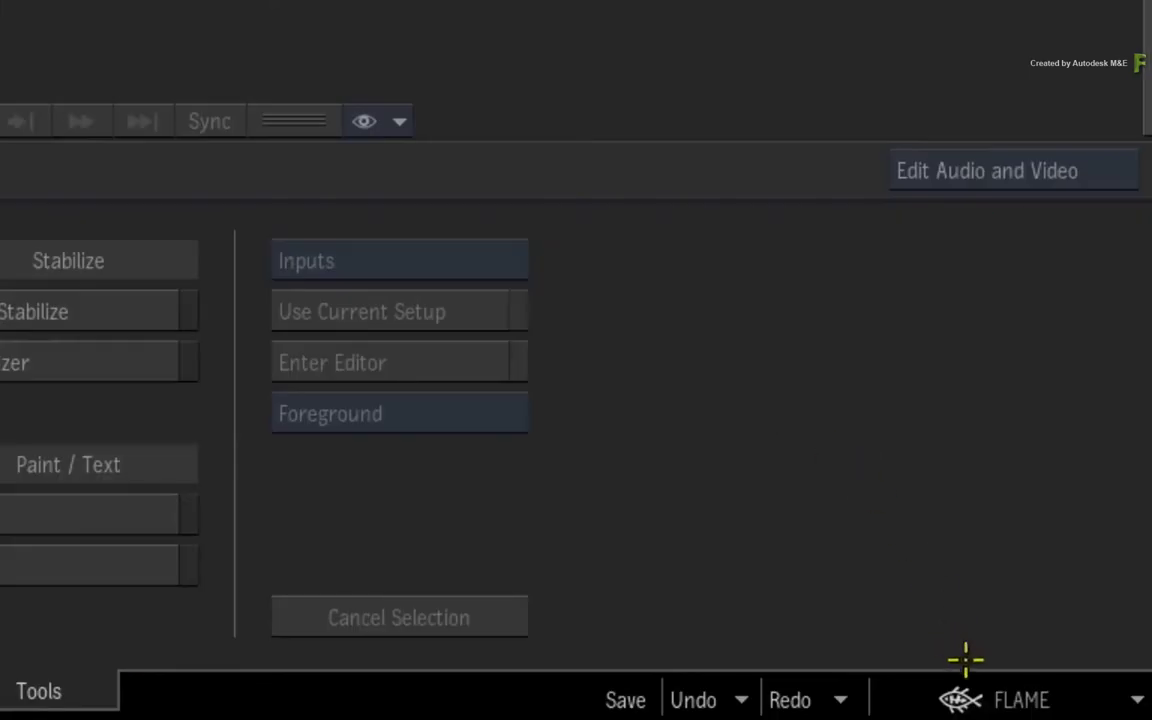
- Open Keyboard Shortcuts from the Flame menu and scroll the function list down and back to the top
{"action": "left_click", "coordinate": [1080, 711]}
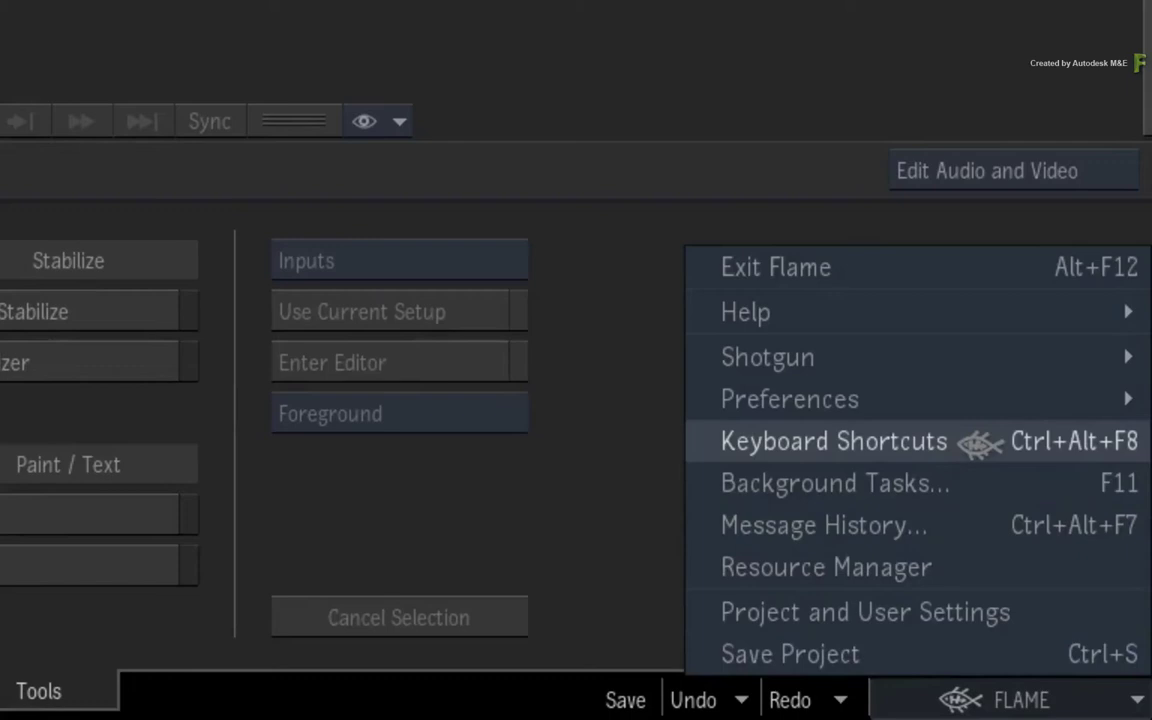
{"action": "left_click", "coordinate": [978, 441]}
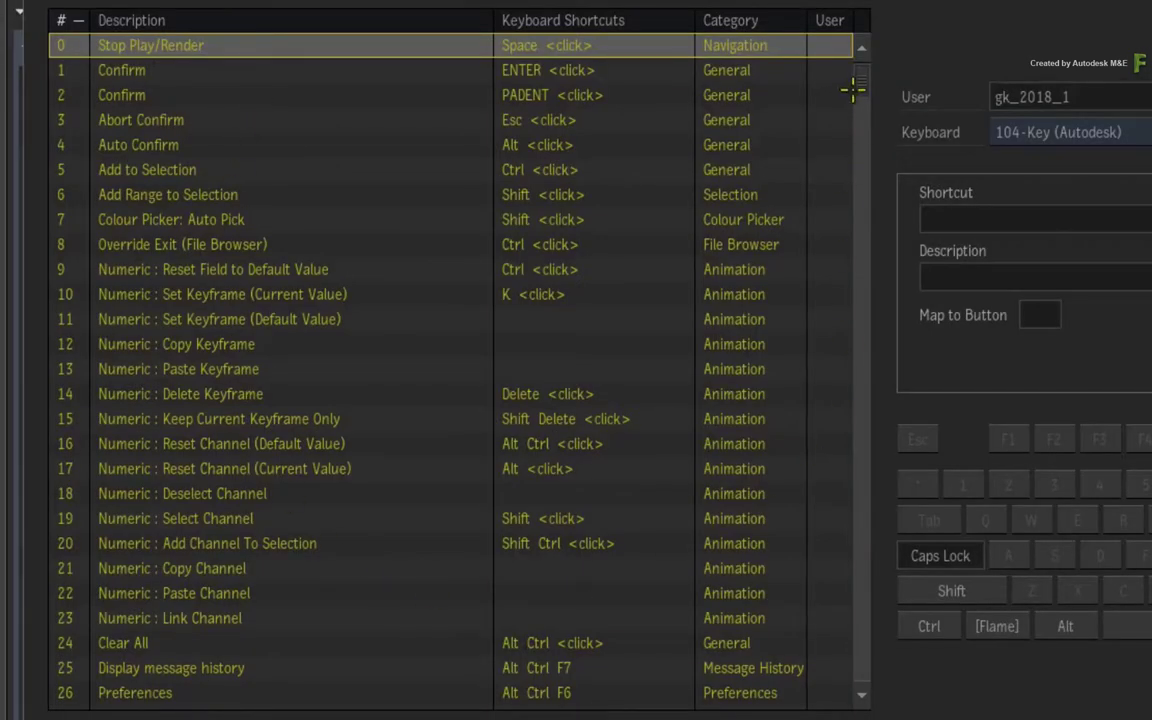
{"action": "left_click_drag", "start_coordinate": [862, 88], "coordinate": [865, 108]}
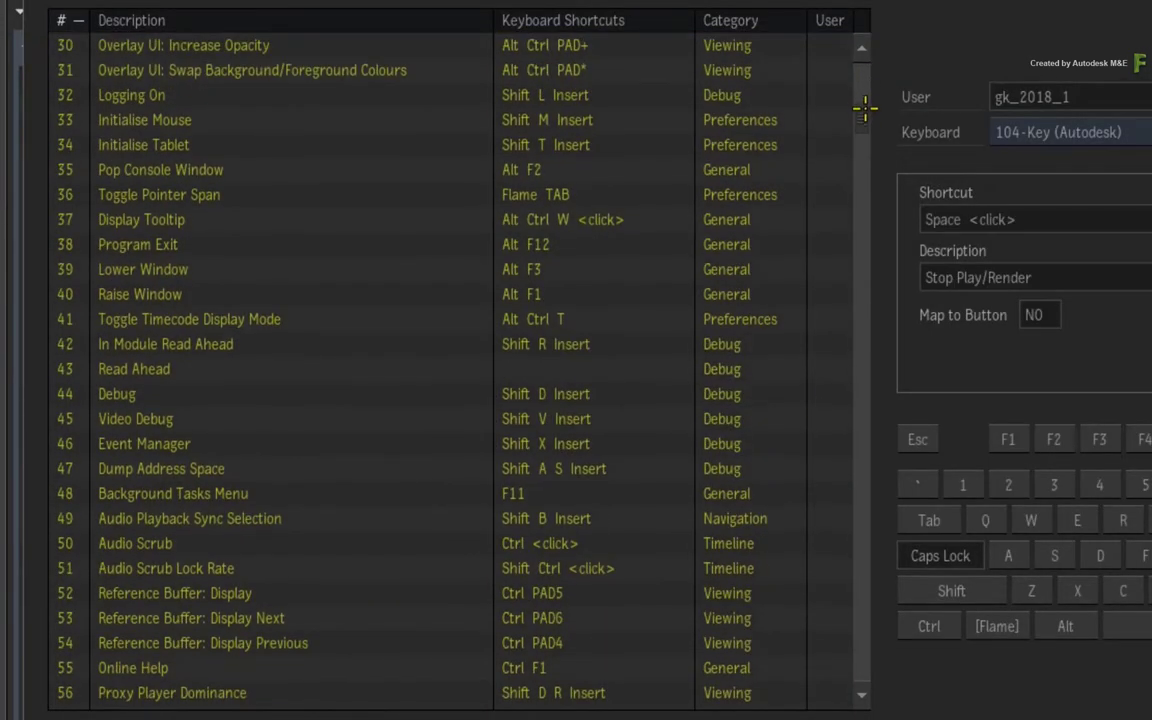
{"action": "scroll", "coordinate": [865, 108], "scroll_direction": "down", "scroll_amount": 20}
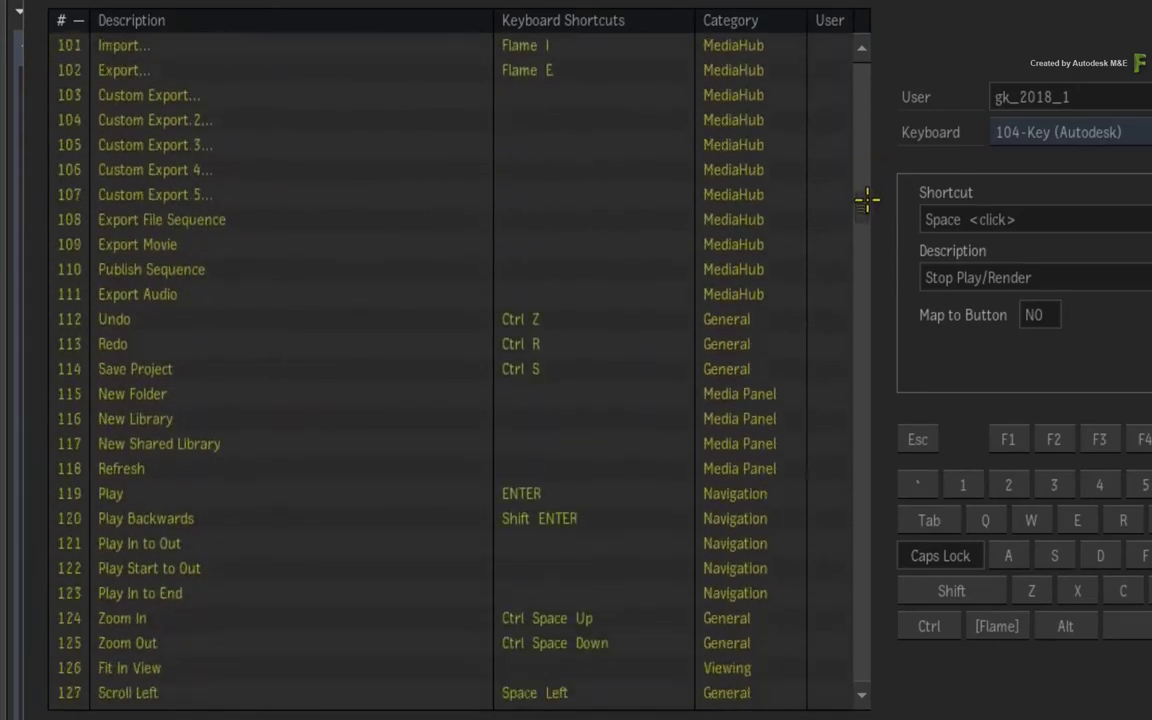
{"action": "scroll", "coordinate": [866, 200], "scroll_direction": "down", "scroll_amount": 4}
{"action": "scroll", "coordinate": [866, 200], "scroll_direction": "up", "scroll_amount": 11}
{"action": "scroll", "coordinate": [866, 207], "scroll_direction": "down", "scroll_amount": 10}
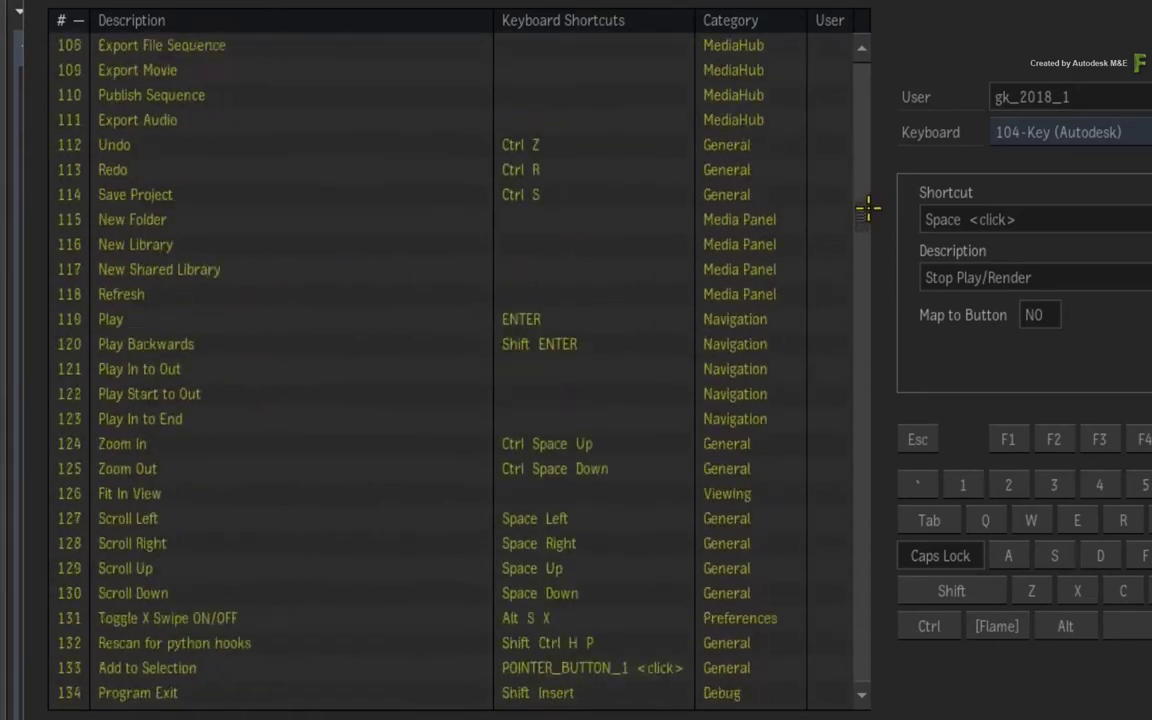
{"action": "scroll", "coordinate": [866, 210], "scroll_direction": "down", "scroll_amount": 8}
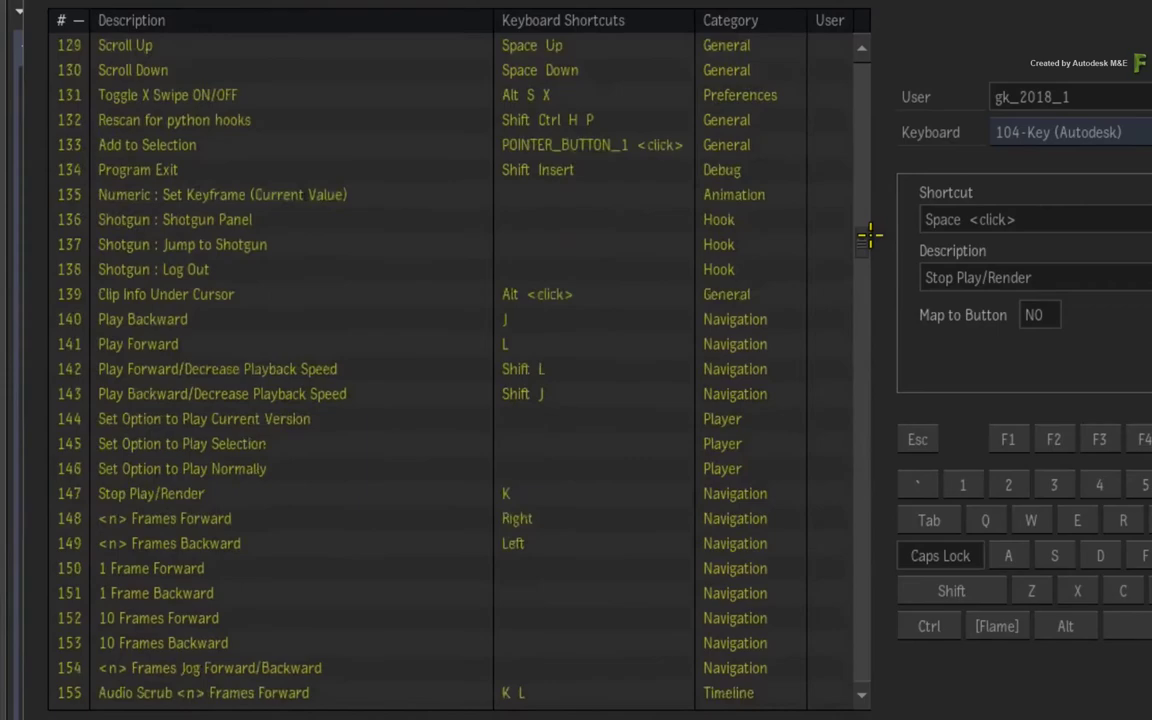
{"action": "left_click_drag", "start_coordinate": [870, 235], "coordinate": [873, 588]}
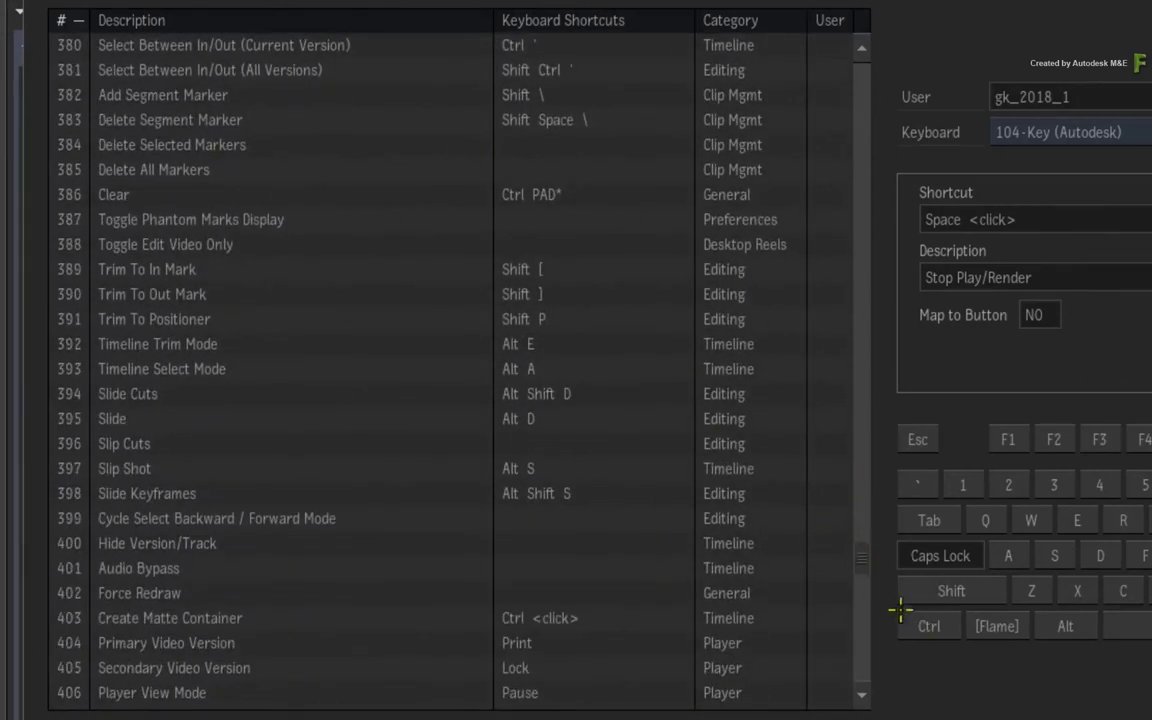
{"action": "left_click", "coordinate": [870, 632]}
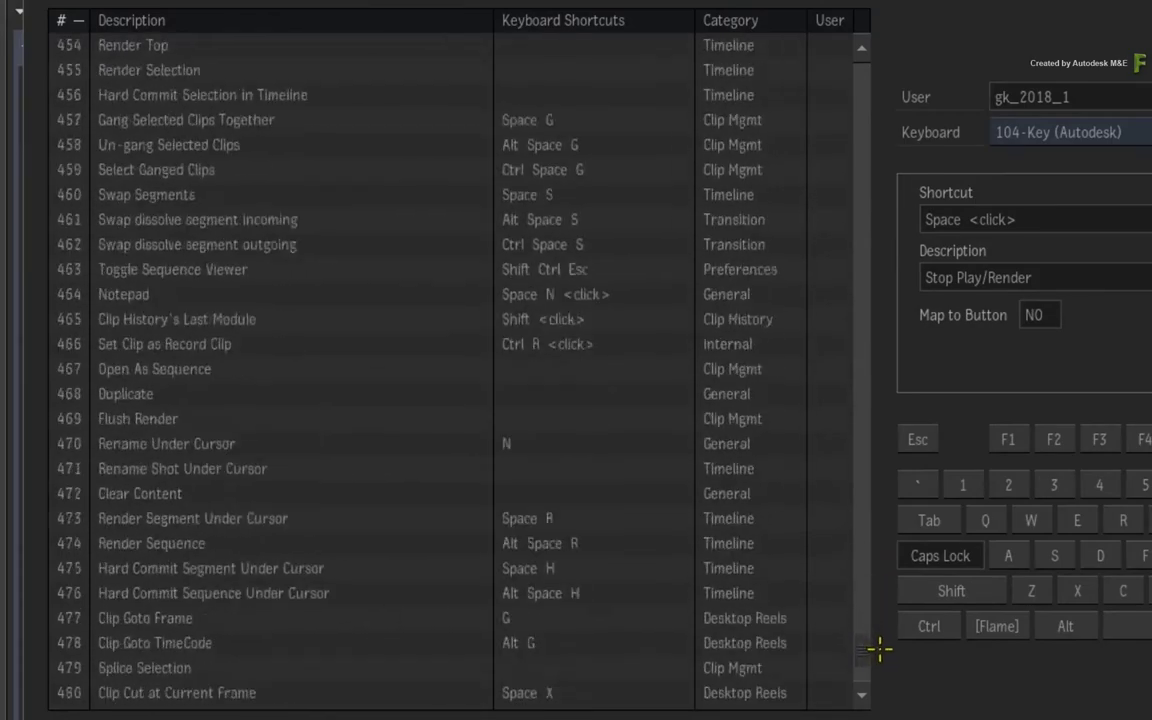
{"action": "left_click_drag", "start_coordinate": [879, 648], "coordinate": [869, 10]}
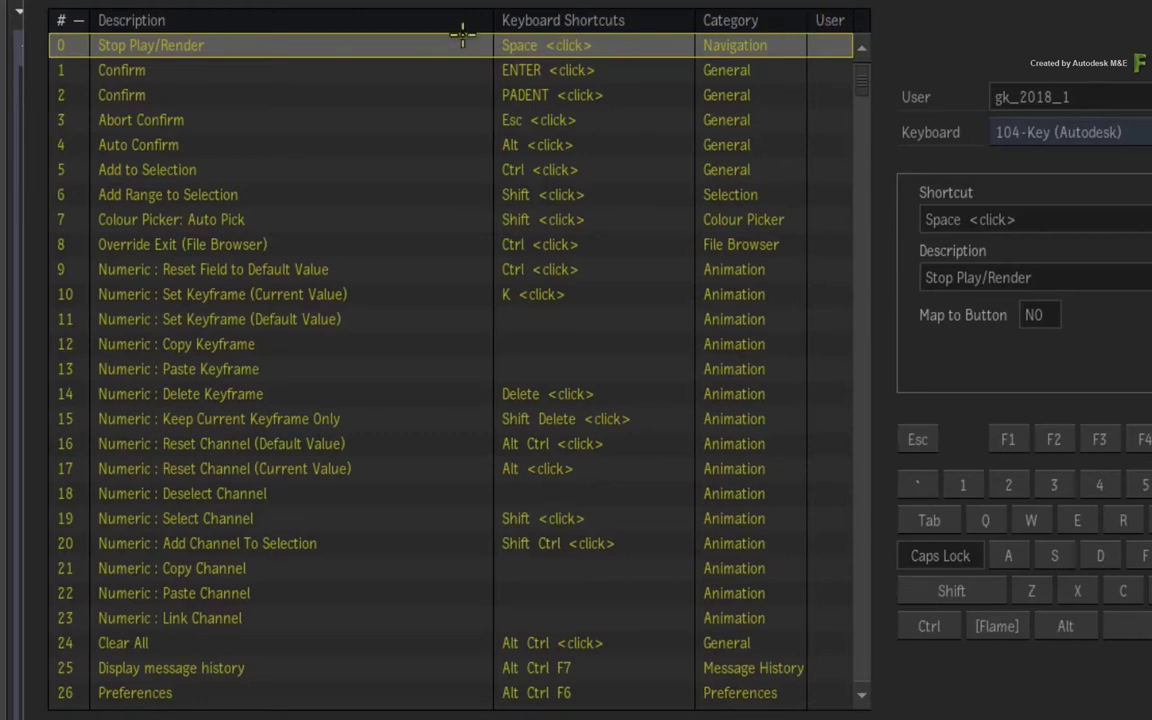
- Sort by Description both ways, restore numeric order, and select row 479 Splice Selection
{"action": "left_click", "coordinate": [247, 15]}
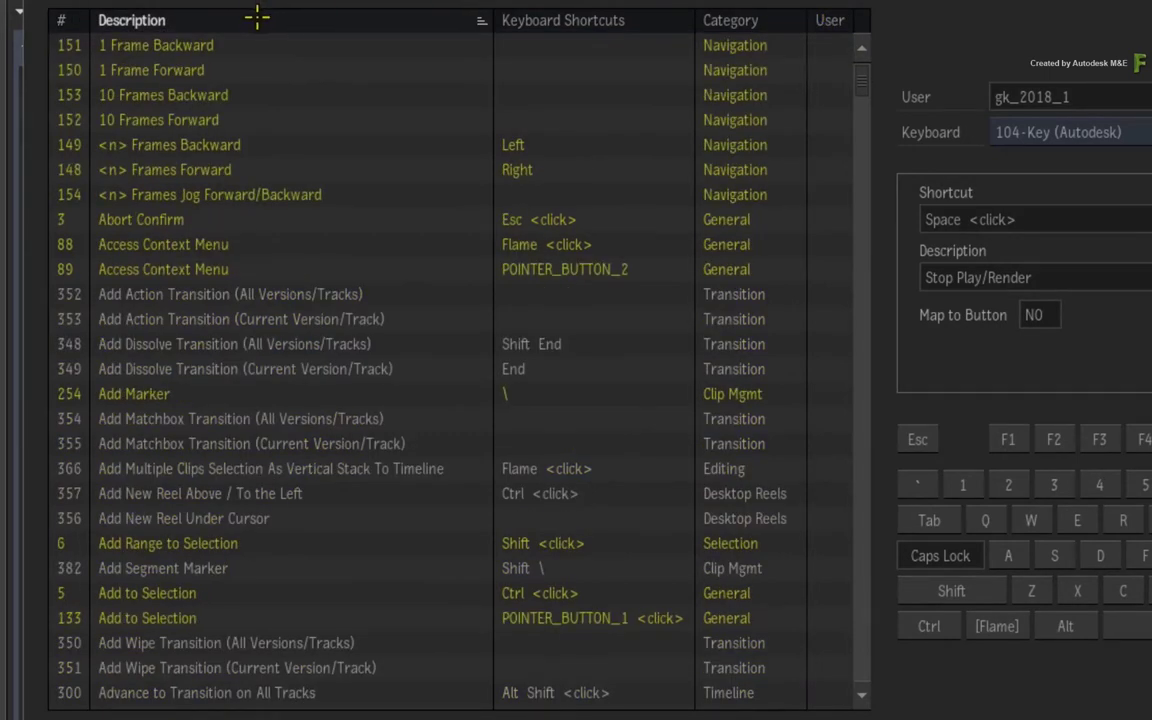
{"action": "left_click", "coordinate": [258, 17]}
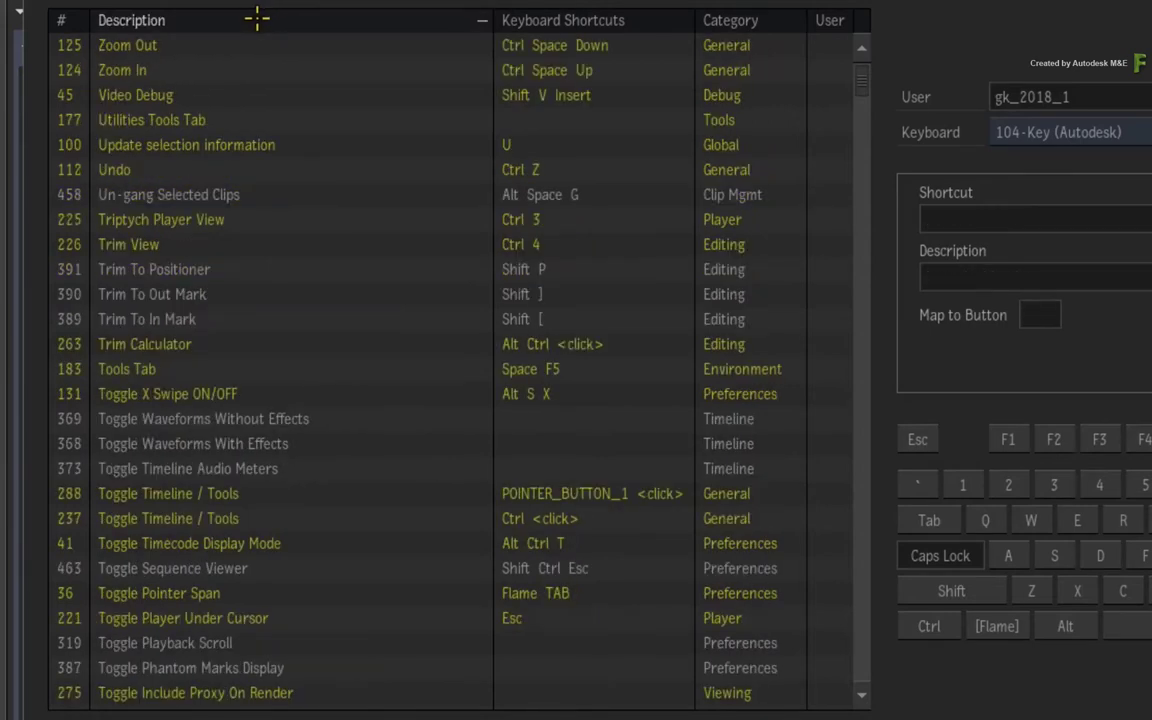
{"action": "left_click", "coordinate": [68, 18]}
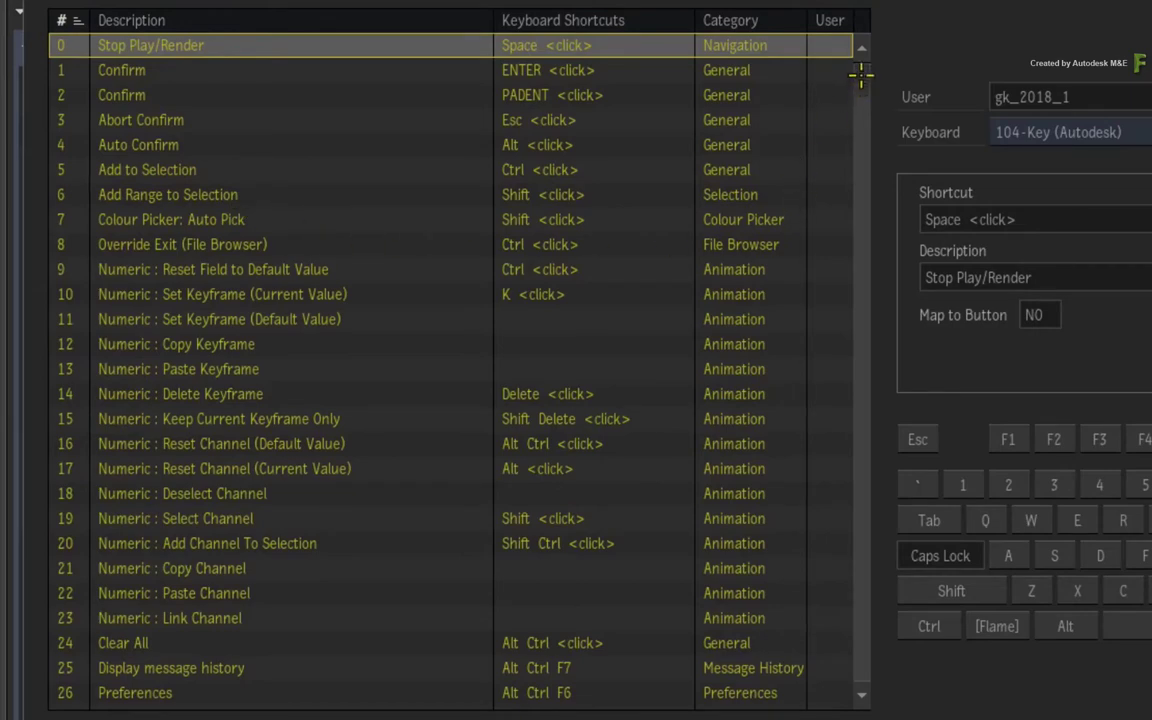
{"action": "left_click_drag", "start_coordinate": [864, 72], "coordinate": [913, 698]}
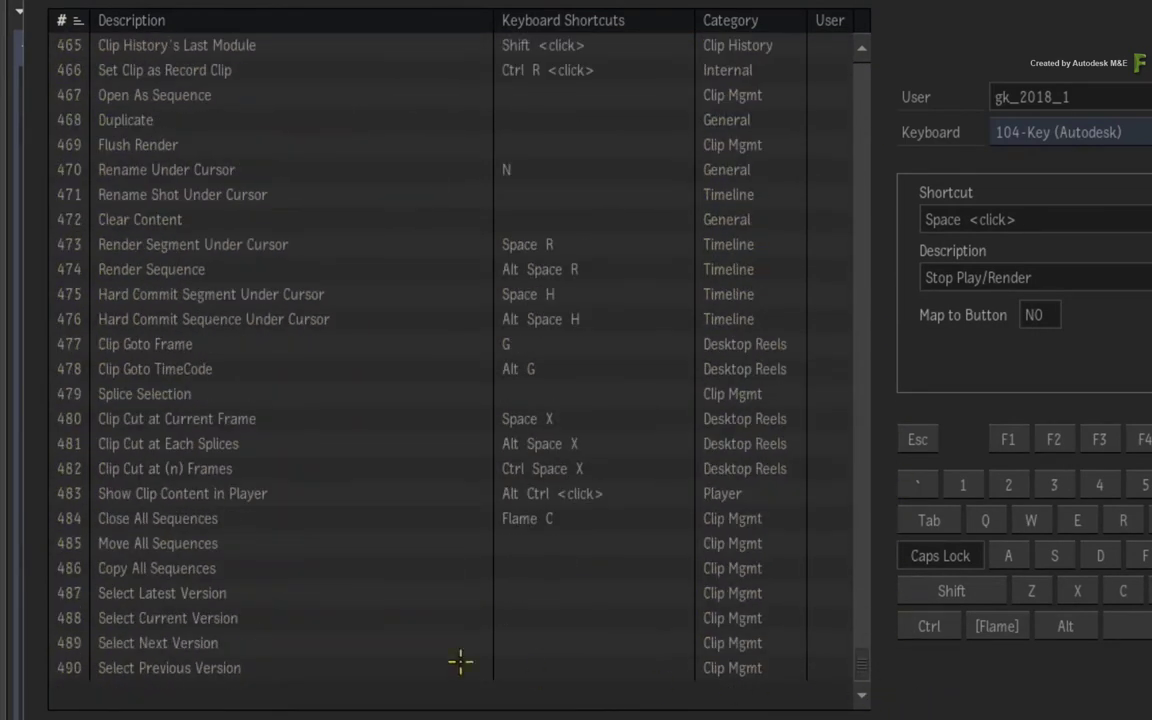
{"action": "left_click", "coordinate": [178, 394]}
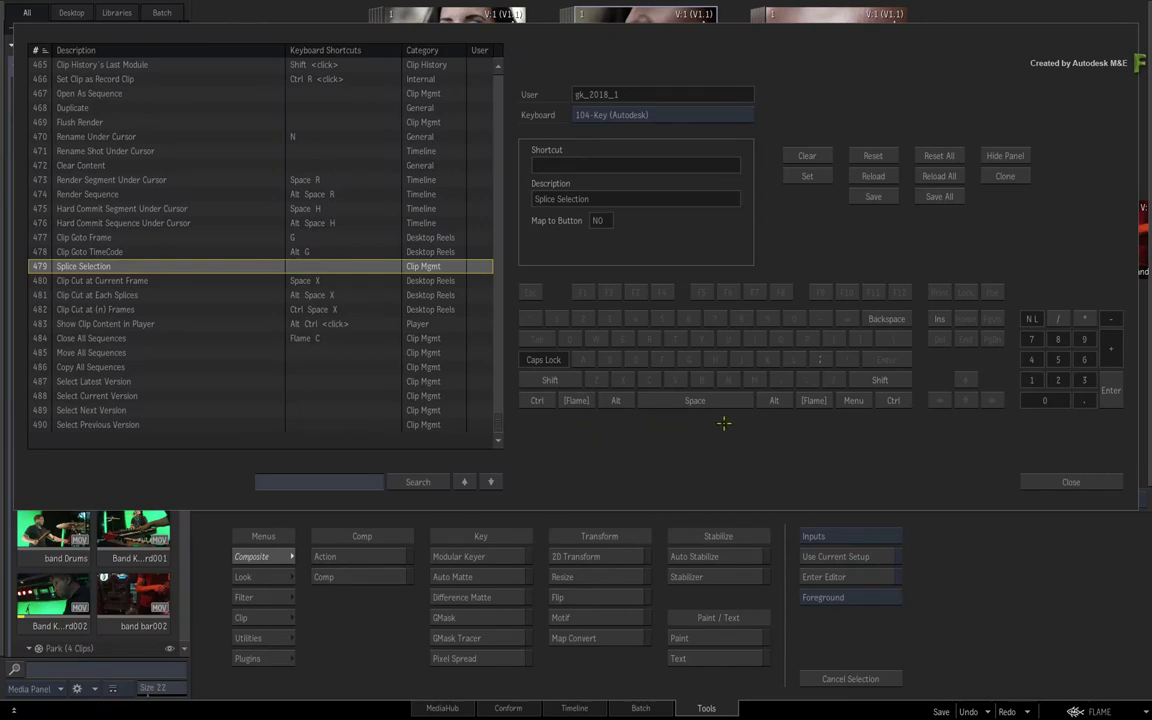
- Enter Ctrl S as the proposed shortcut for Splice Selection
{"action": "left_click", "coordinate": [538, 400]}
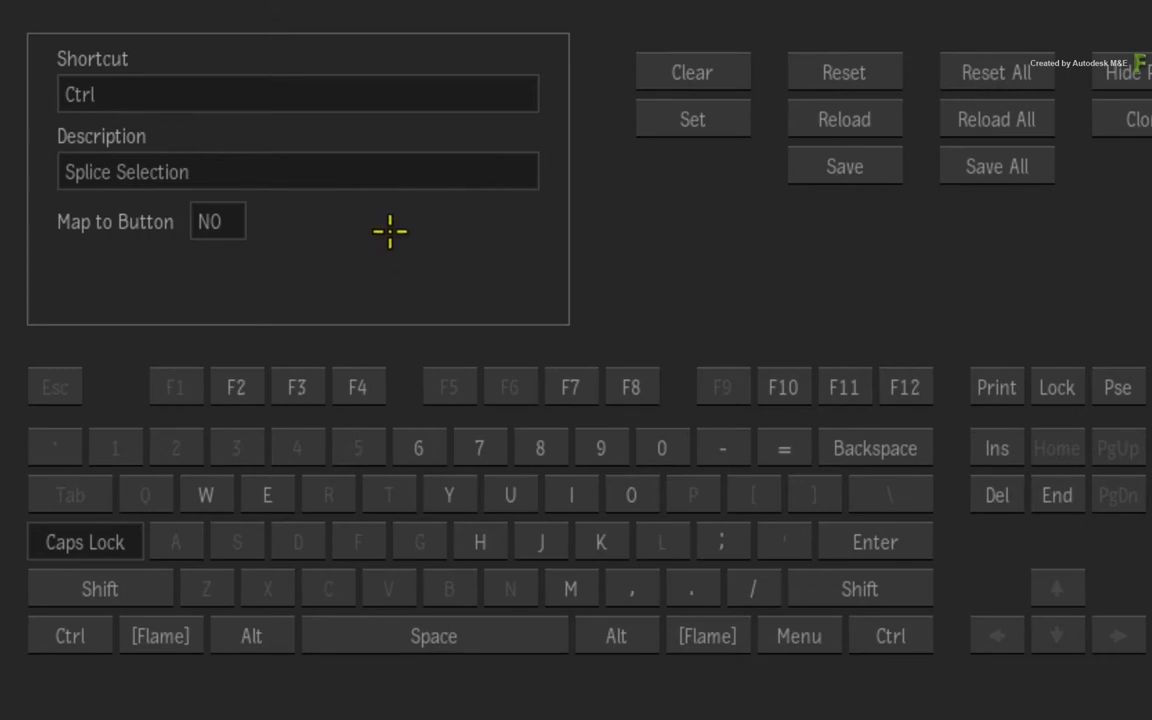
{"action": "left_click", "coordinate": [712, 68]}
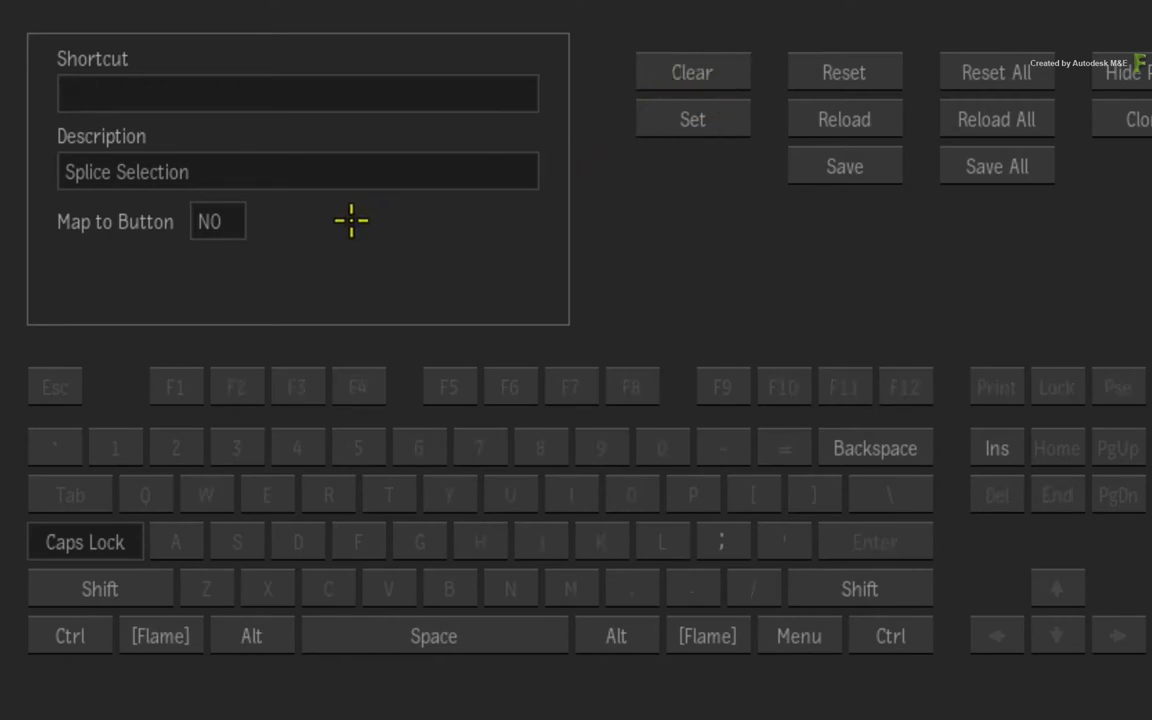
{"action": "key", "text": "ctrl+s"}
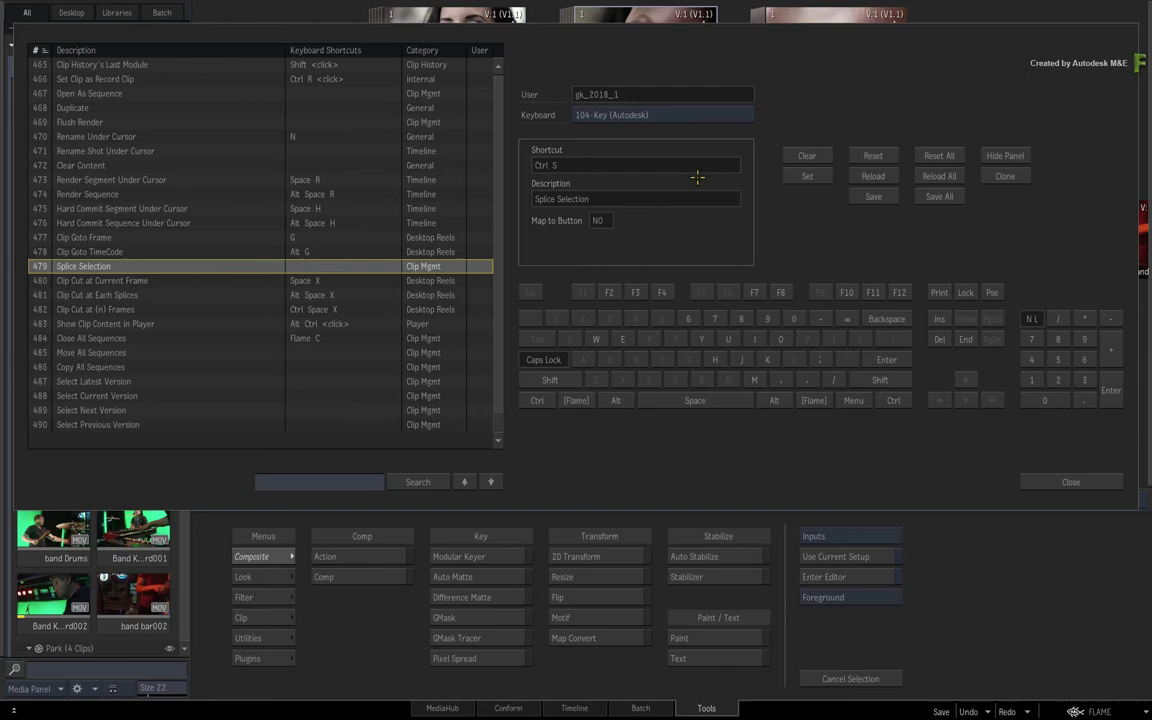
{"action": "left_click", "coordinate": [807, 177]}
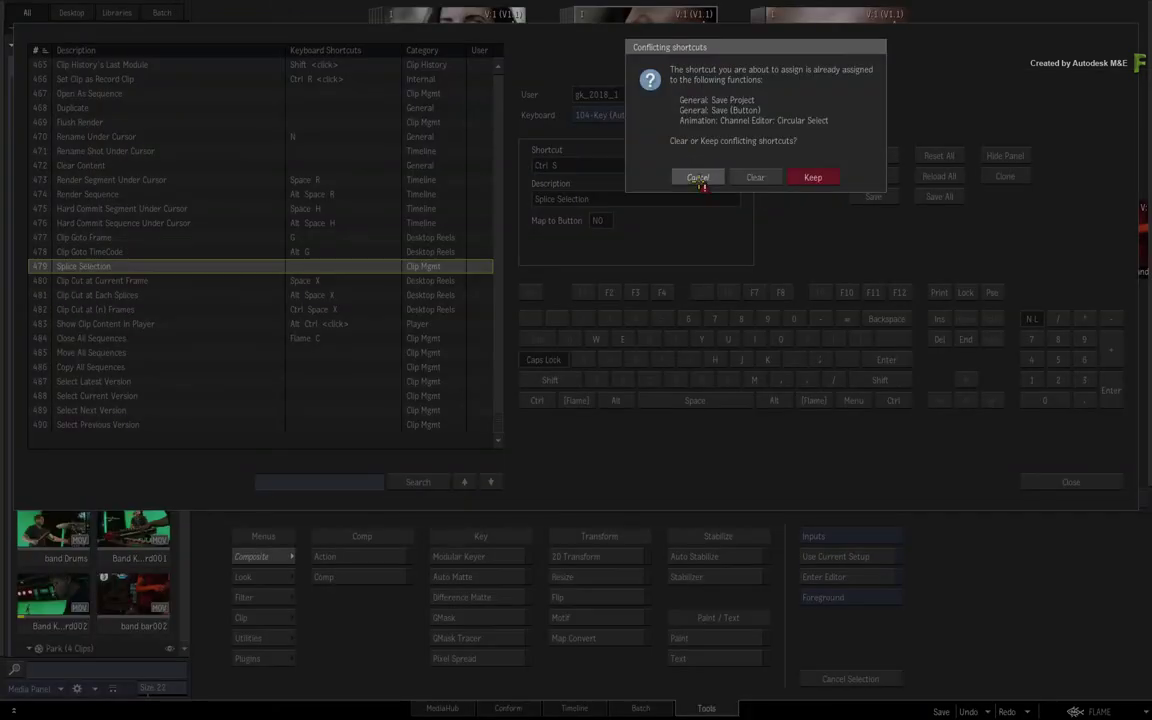
{"action": "left_click", "coordinate": [698, 178]}
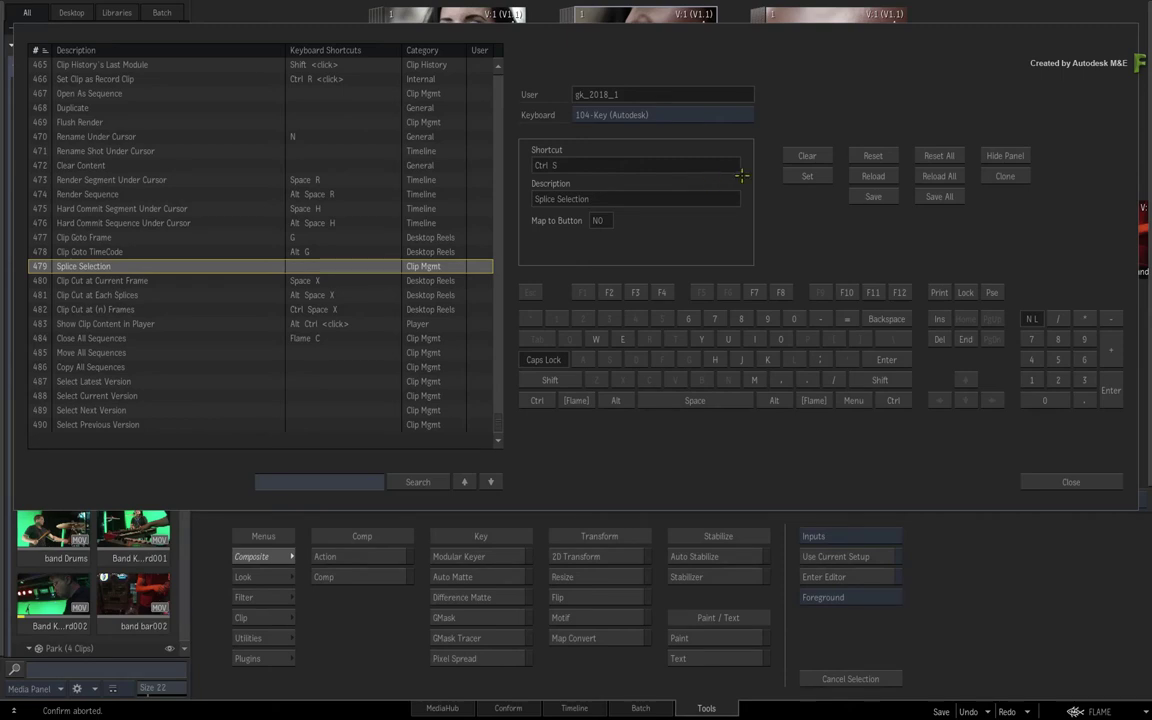
- Replace the pending shortcut with Ctrl W and set it on Splice Selection
{"action": "left_click", "coordinate": [805, 156]}
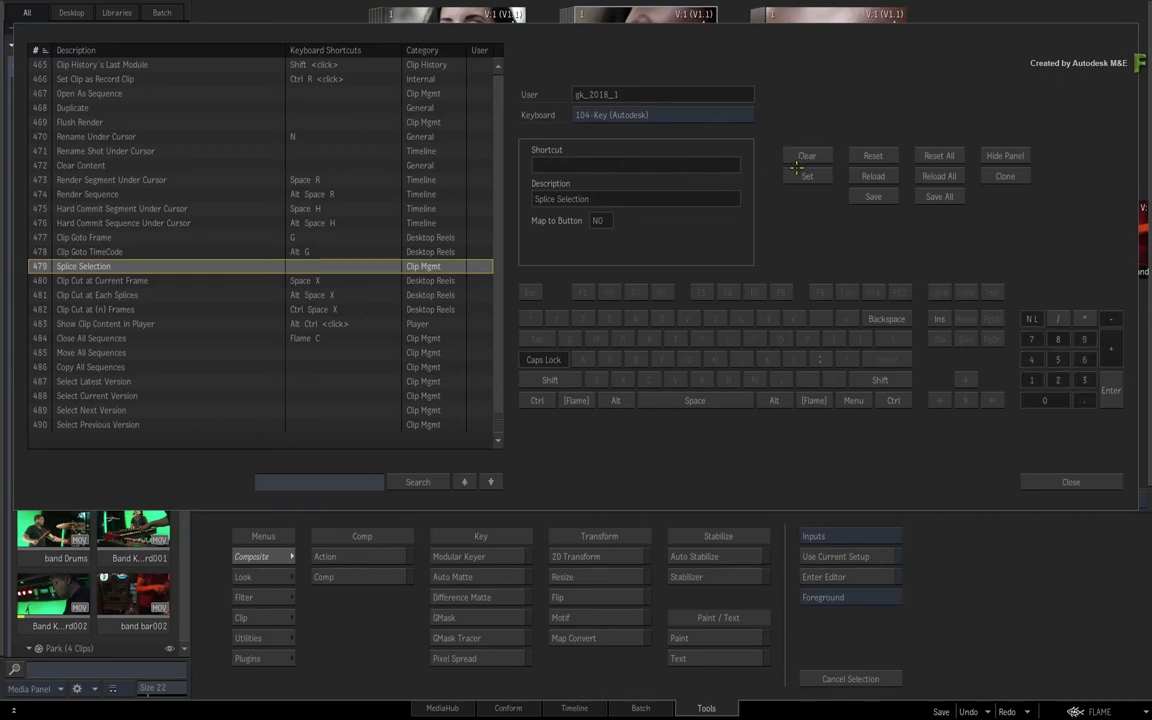
{"action": "left_click", "coordinate": [536, 400]}
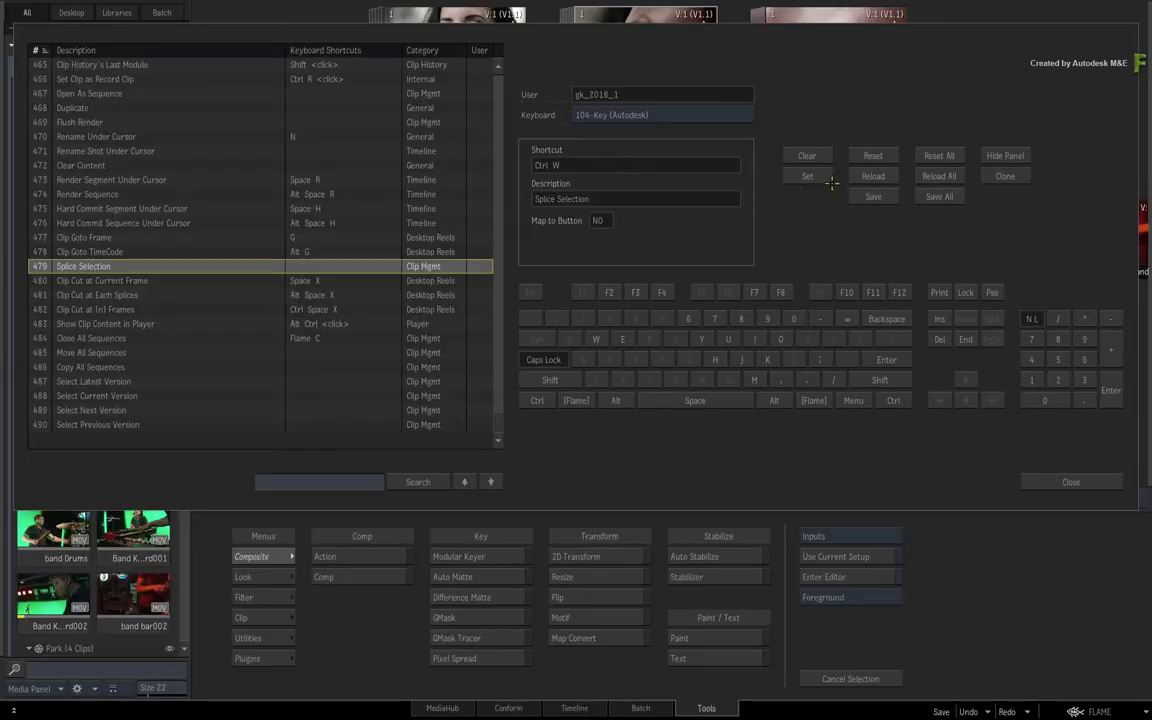
{"action": "left_click", "coordinate": [825, 178]}
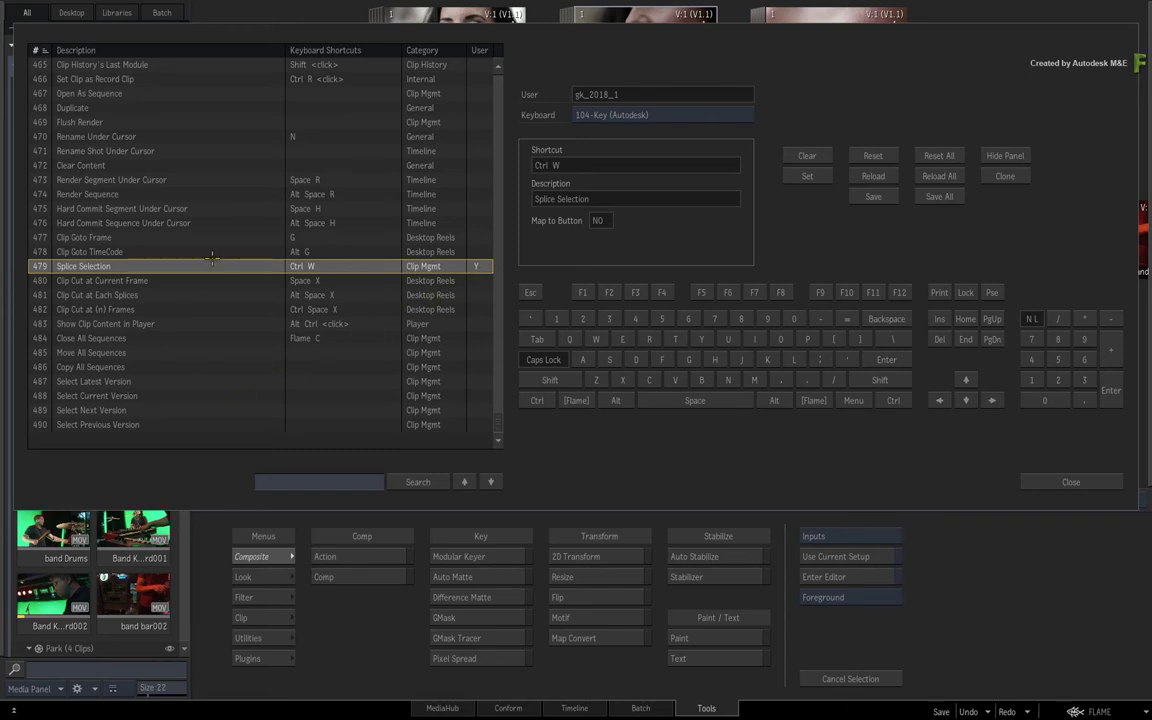
- Check the neighbouring rows, then save all keyboard shortcuts and confirm
{"action": "key", "text": "Down"}
{"action": "key", "text": "Down"}
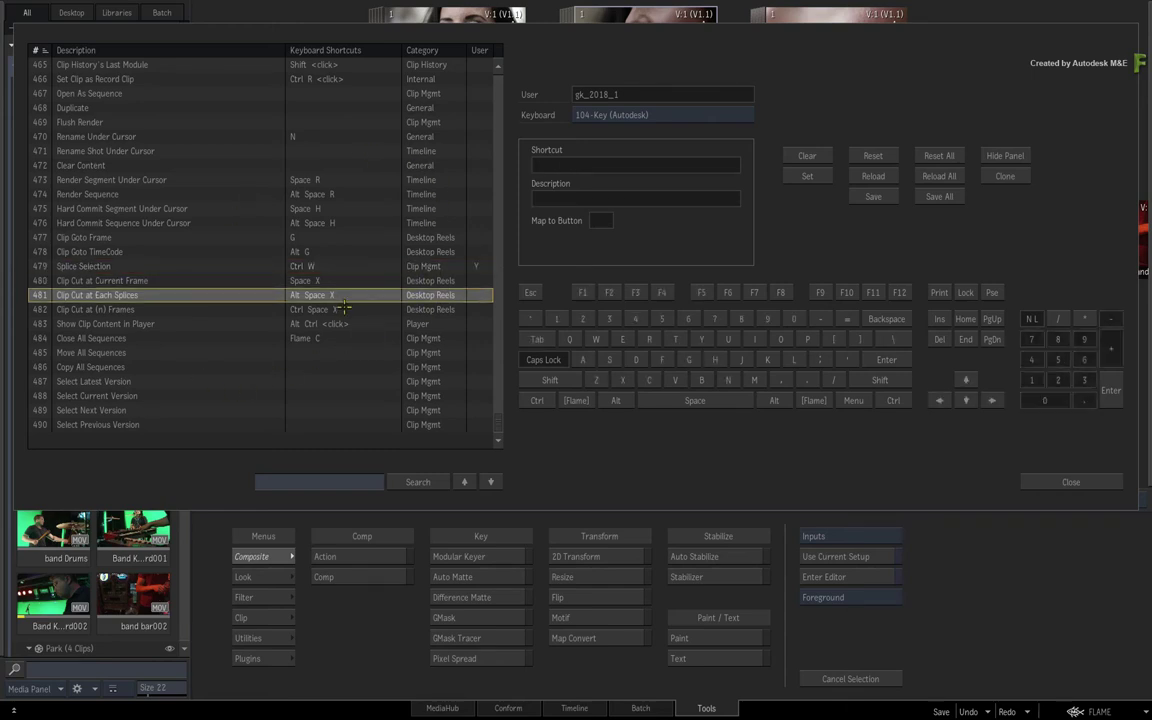
{"action": "key", "text": "Up"}
{"action": "key", "text": "Up"}
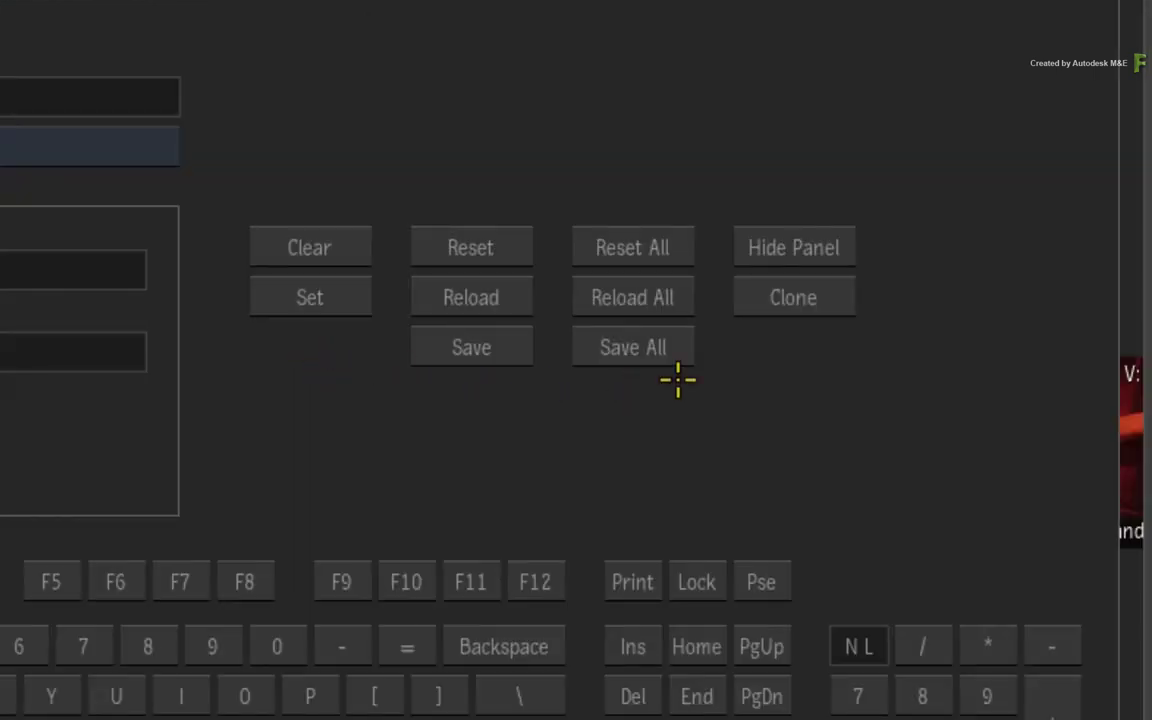
{"action": "left_click", "coordinate": [660, 356]}
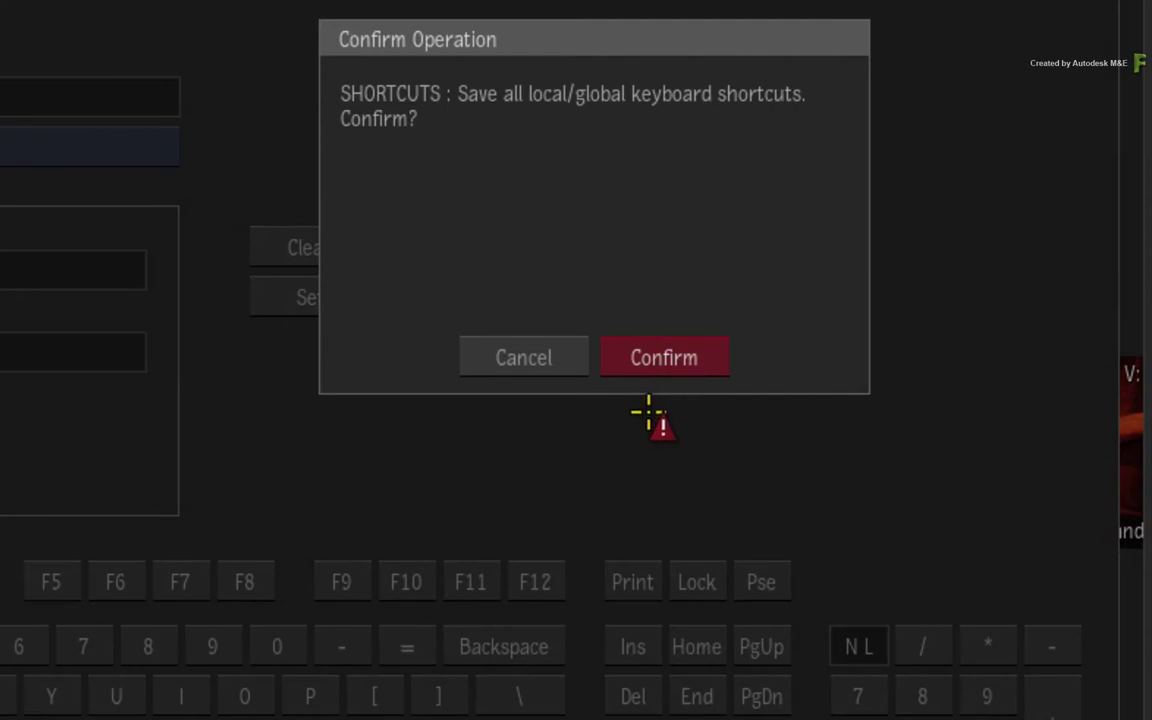
{"action": "left_click", "coordinate": [685, 355]}
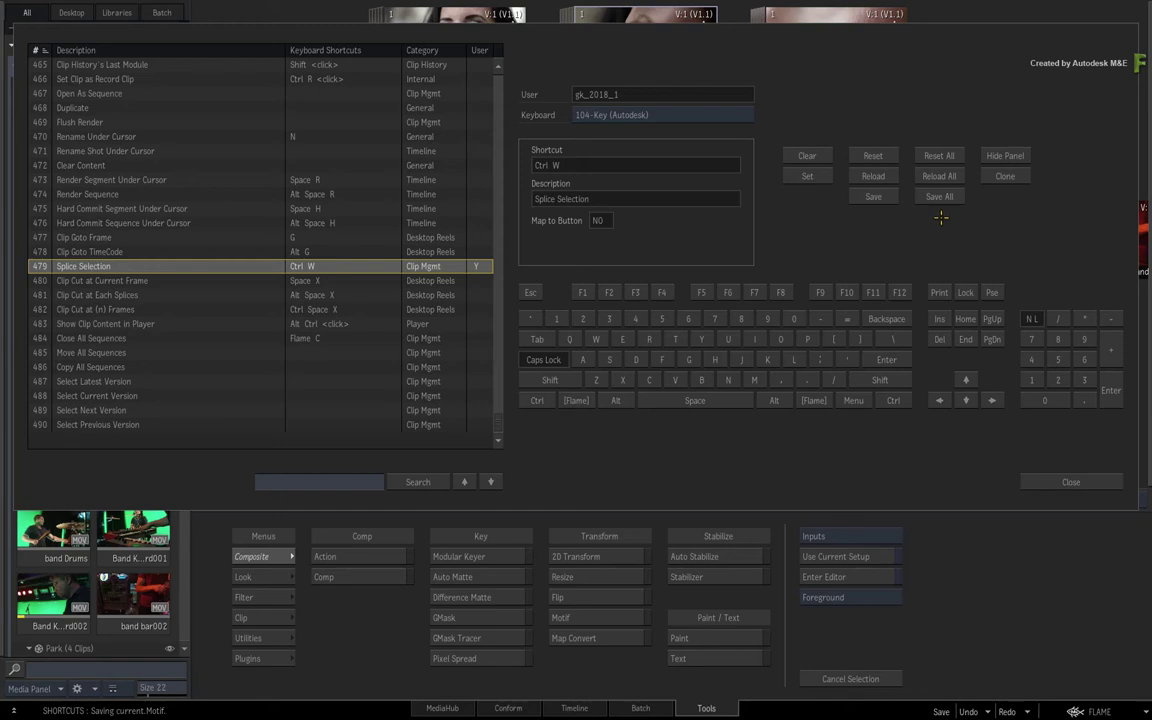
- Close the shortcuts editor and load the Comp button's mapping into the editor
{"action": "left_click", "coordinate": [1010, 155]}
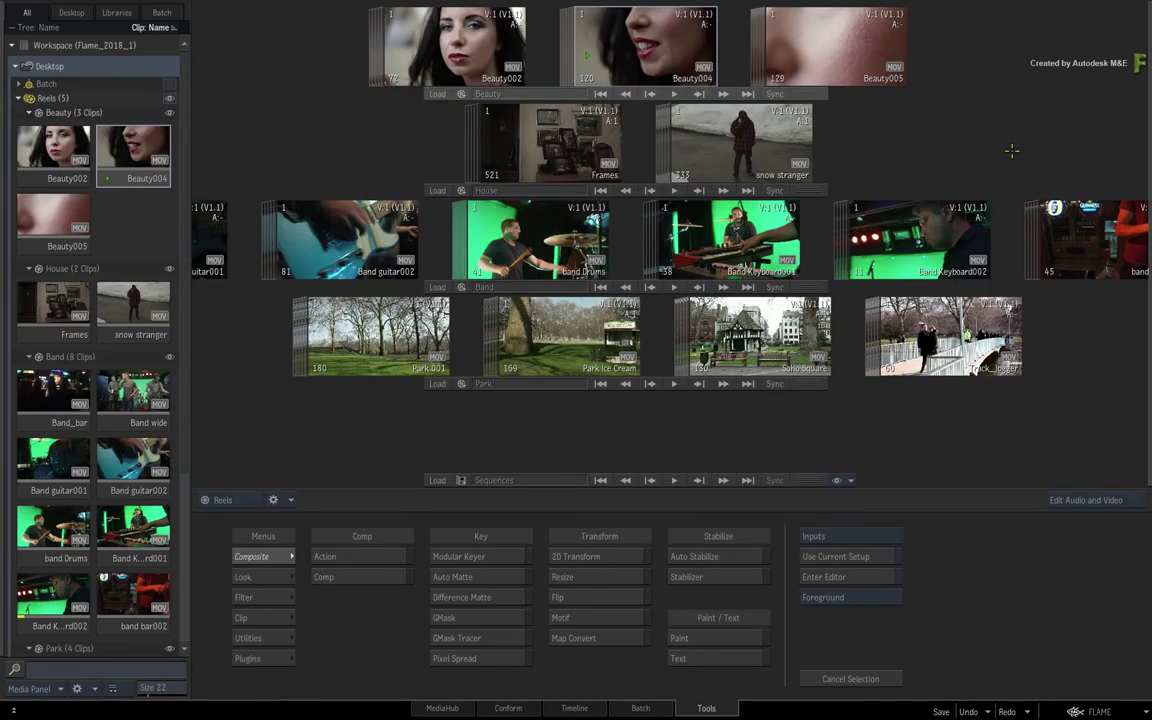
{"action": "left_click", "coordinate": [347, 576], "text": "ctrl+alt+shift"}
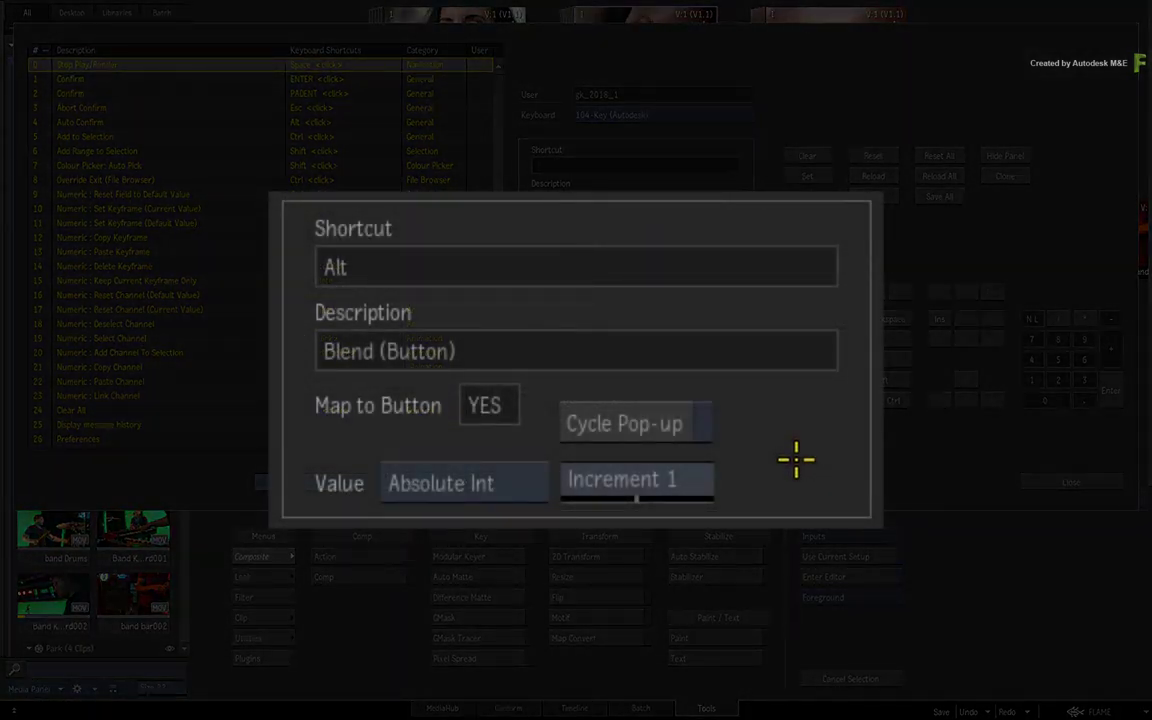
{"action": "left_click", "coordinate": [607, 424]}
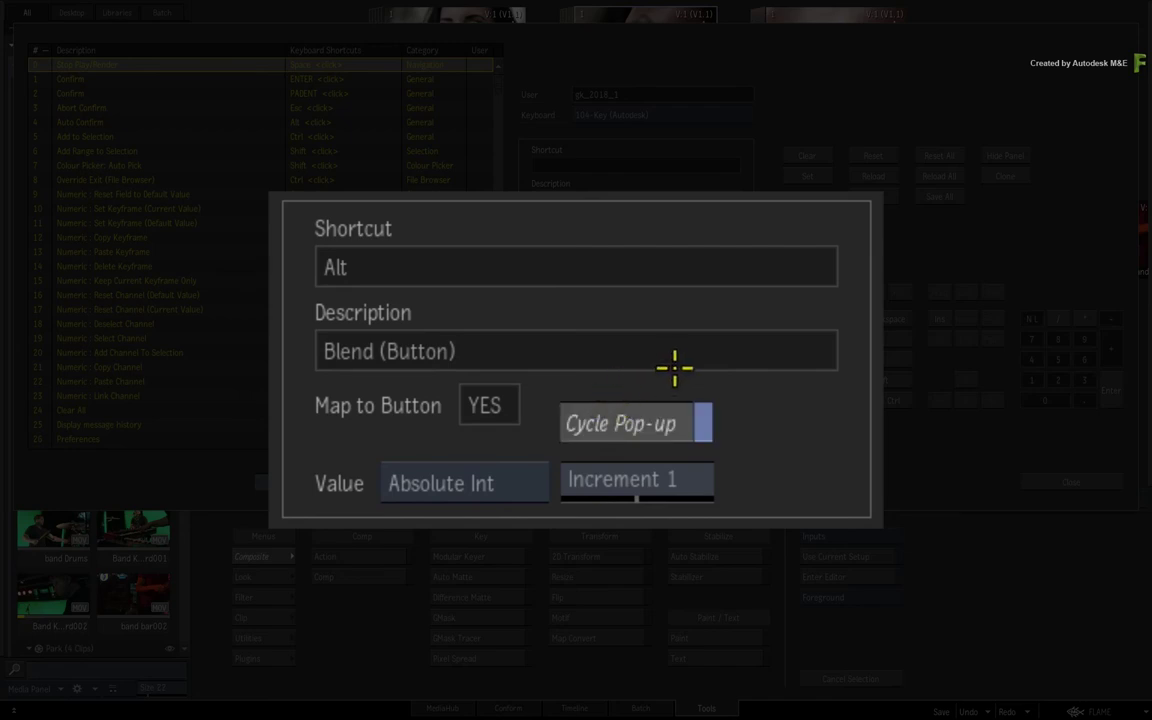
{"action": "left_click", "coordinate": [625, 422]}
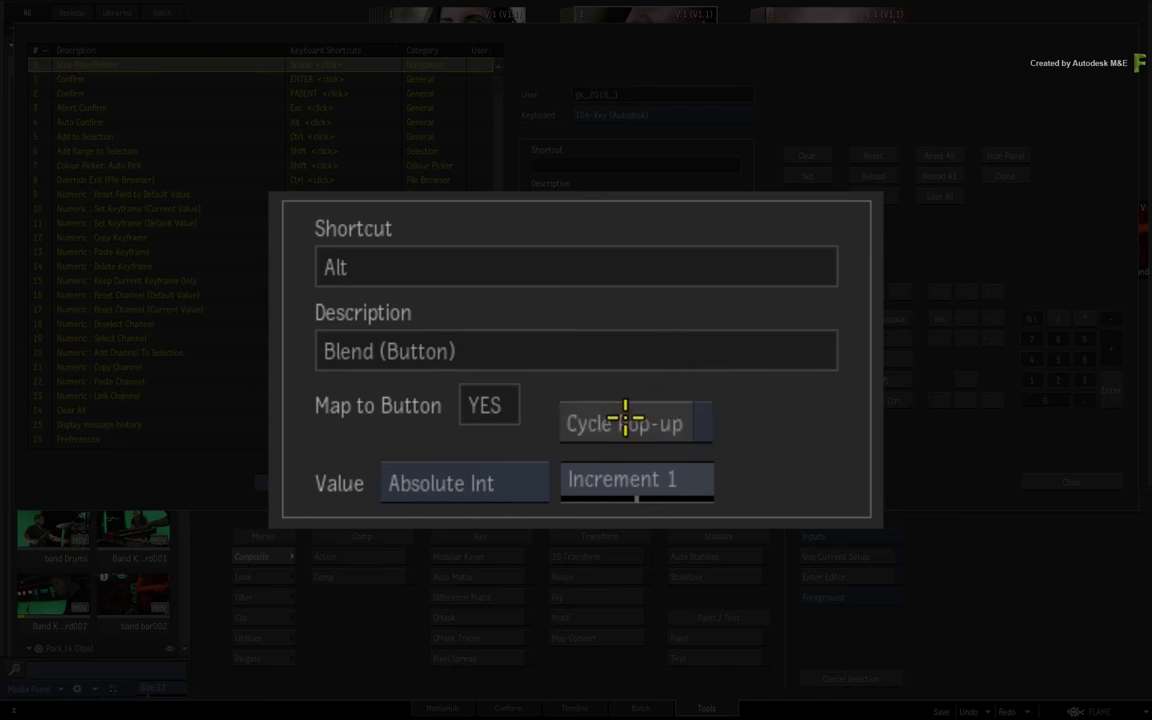
{"action": "left_click", "coordinate": [515, 484]}
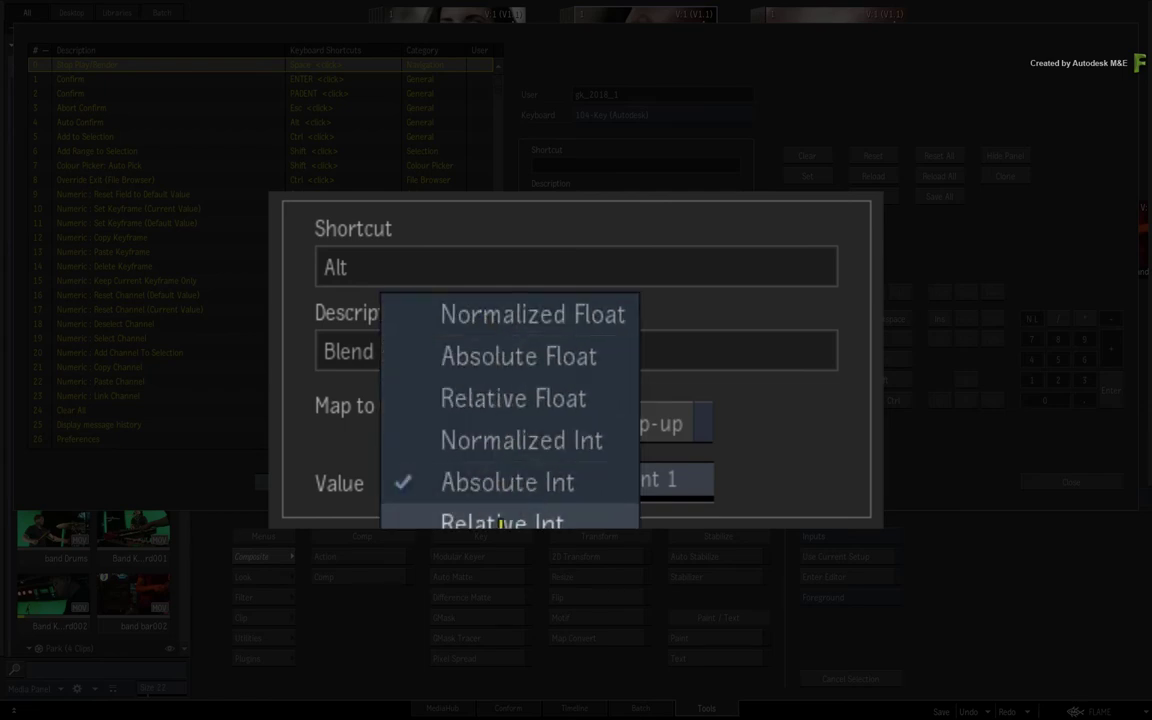
{"action": "left_click", "coordinate": [510, 482]}
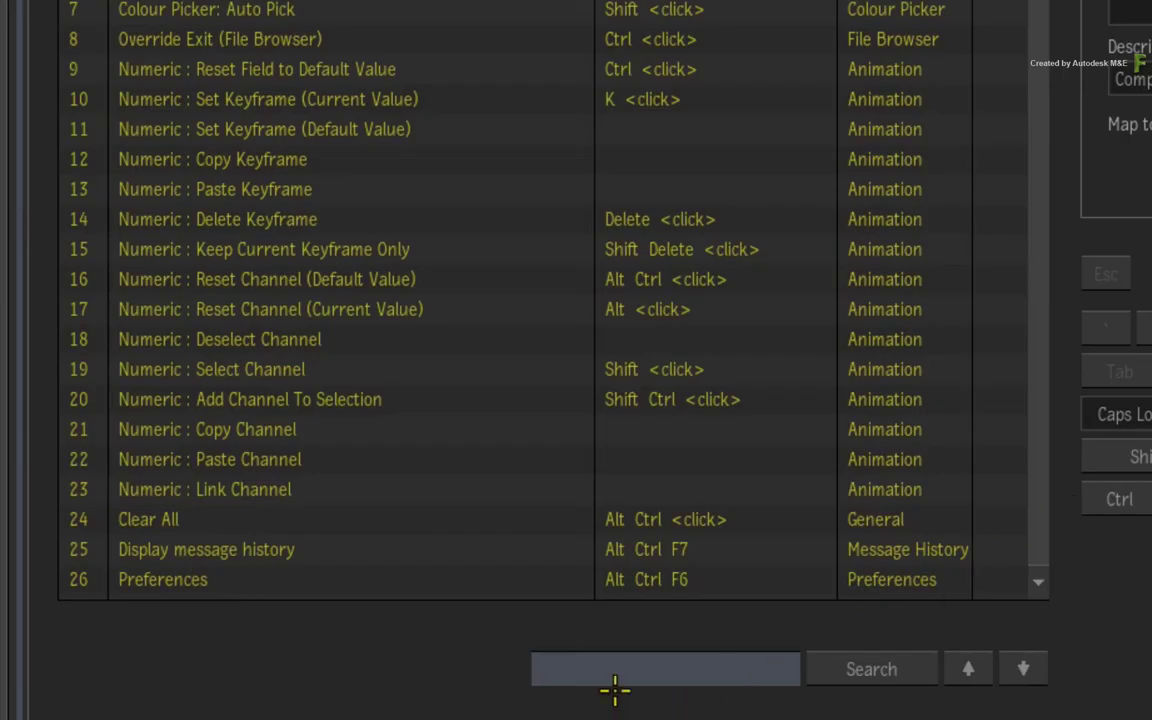
- Search shortcuts for 'clip' and step through the matching commands one by one
{"action": "left_click", "coordinate": [297, 486]}
{"action": "type", "text": "clip"}
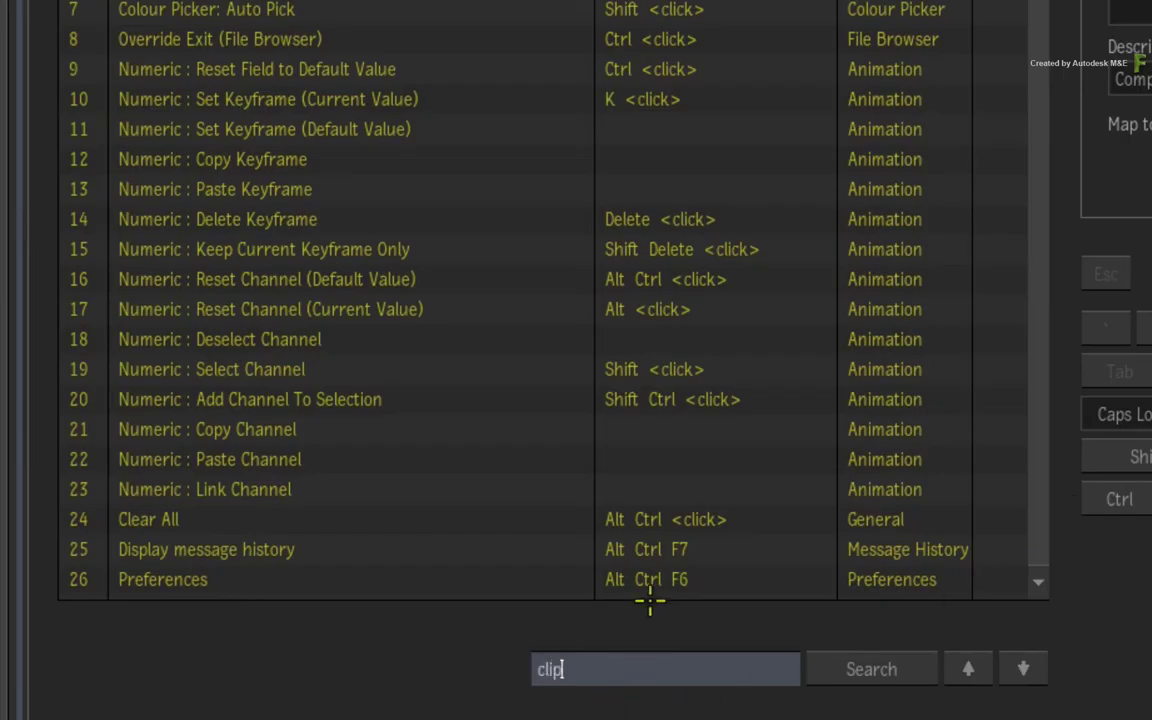
{"action": "key", "text": "Return"}
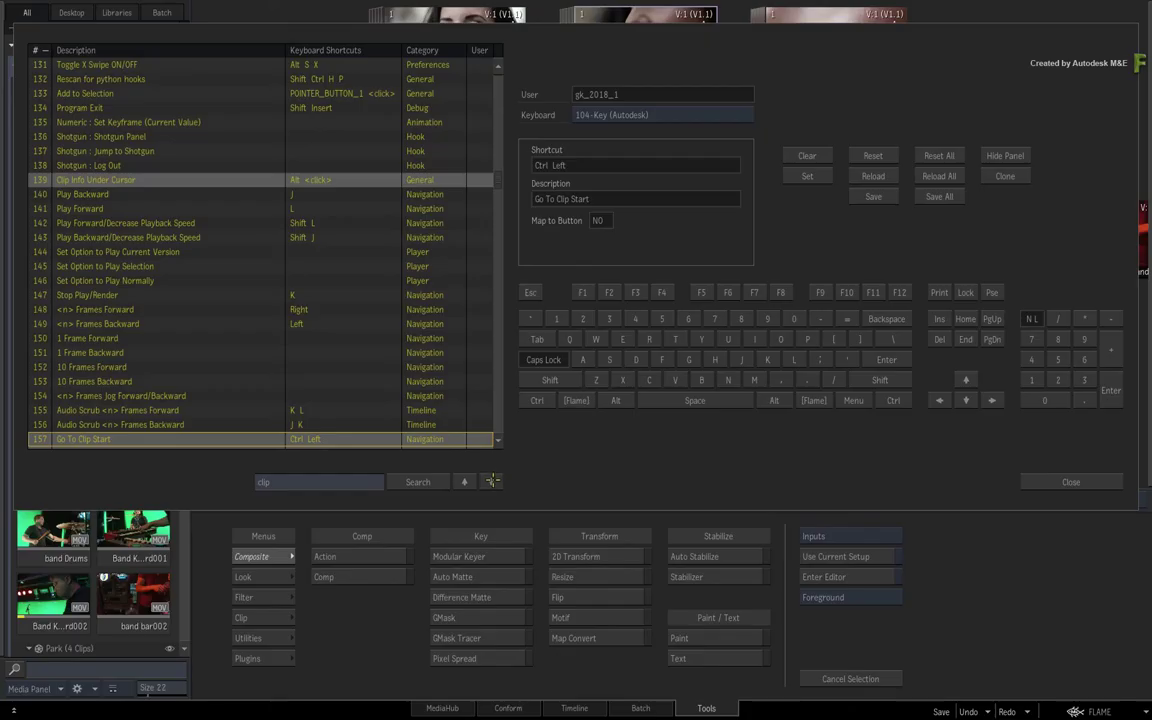
{"action": "left_click", "coordinate": [1023, 665]}
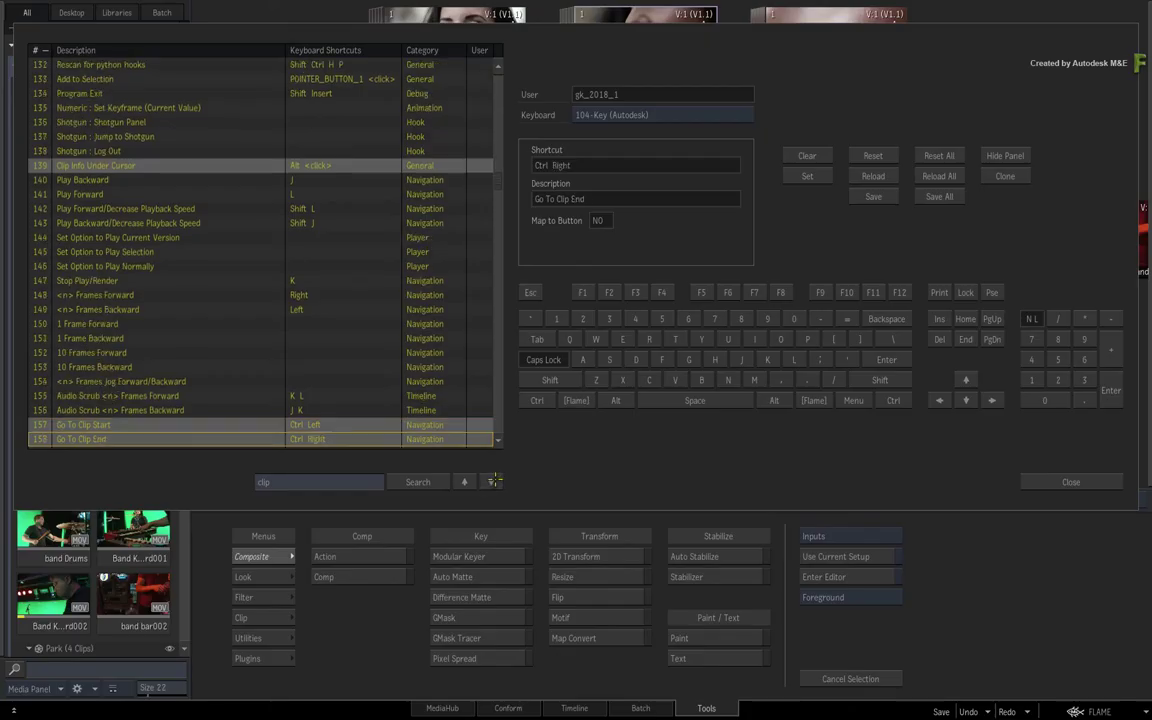
{"action": "left_click", "coordinate": [1023, 665]}
{"action": "left_click", "coordinate": [1023, 665]}
{"action": "left_click", "coordinate": [491, 482]}
{"action": "left_click", "coordinate": [491, 482]}
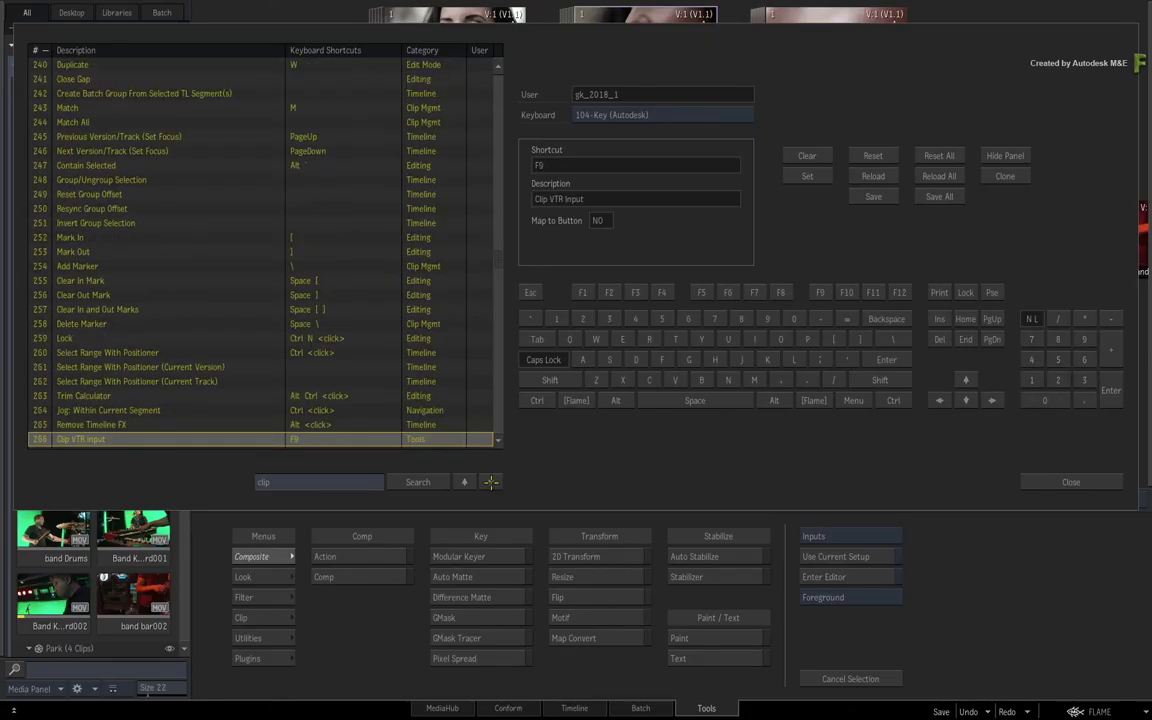
{"action": "left_click", "coordinate": [491, 482]}
{"action": "left_click", "coordinate": [491, 482]}
{"action": "left_click", "coordinate": [491, 482]}
{"action": "left_click", "coordinate": [491, 482]}
{"action": "left_click", "coordinate": [491, 482]}
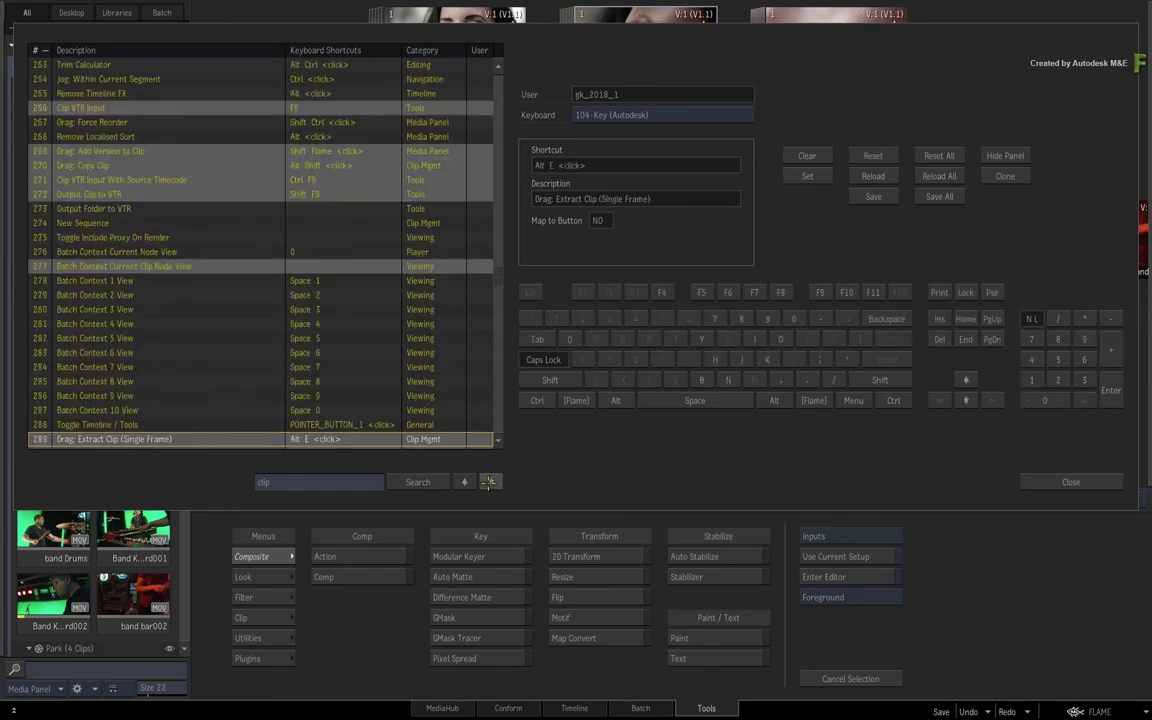
{"action": "left_click", "coordinate": [491, 482]}
- Delete the 'clip' search text to clear the search and loaded details
{"action": "left_click", "coordinate": [301, 483]}
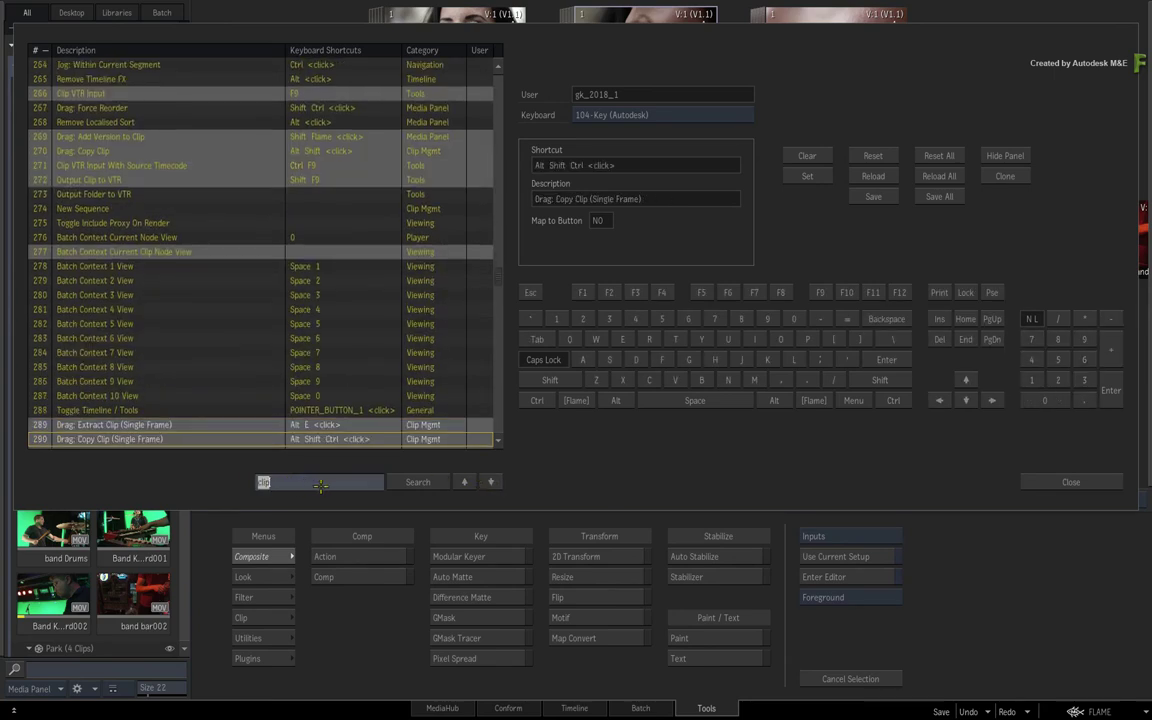
{"action": "key", "text": "BackSpace"}
{"action": "key", "text": "Return"}
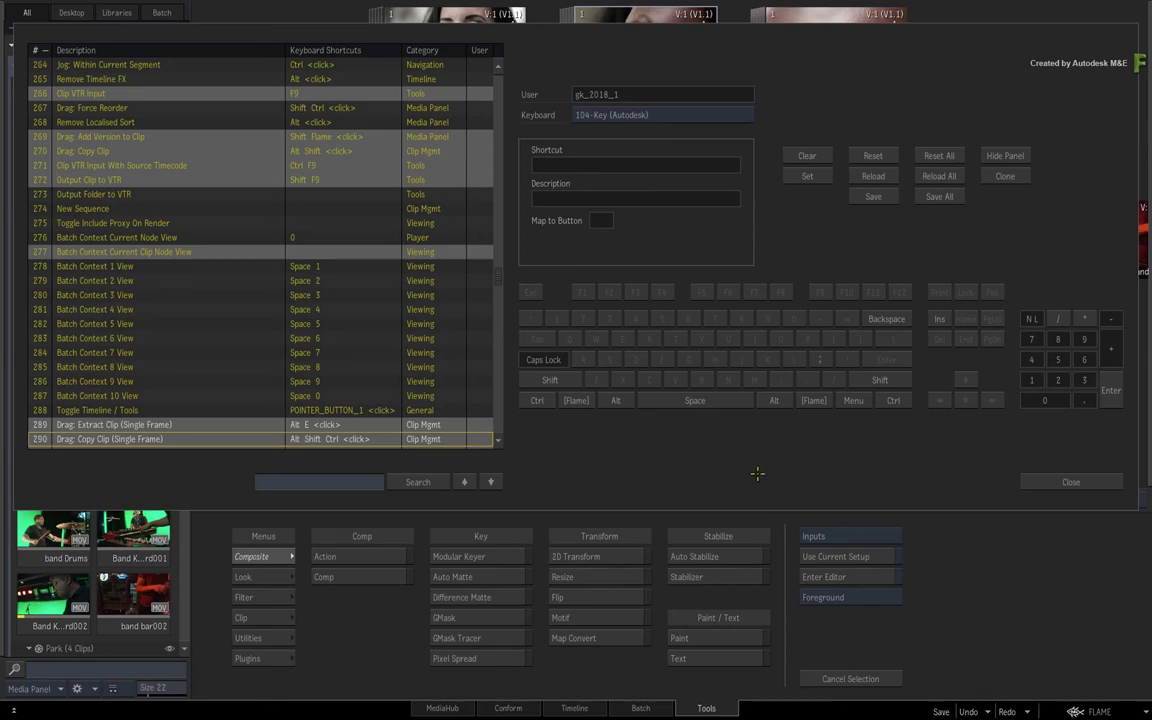
- Close the shortcuts editor and reveal the Shotgun submenu under the FLAME menu
{"action": "left_click", "coordinate": [1067, 482]}
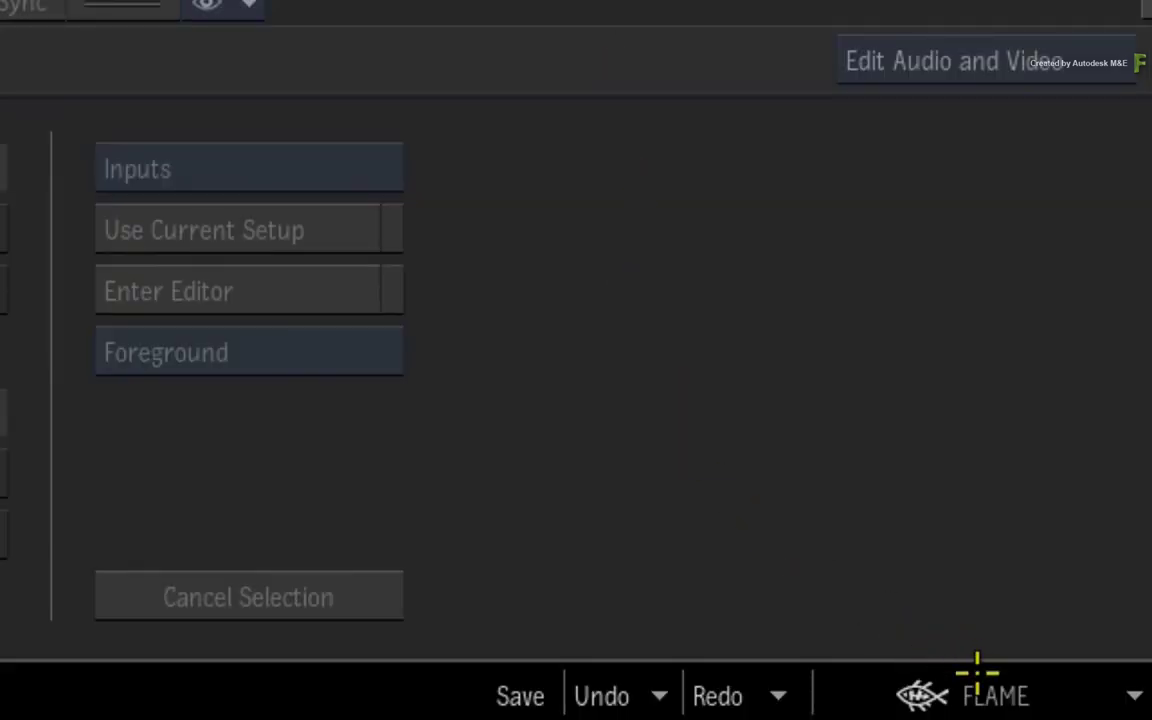
{"action": "left_click", "coordinate": [1094, 709]}
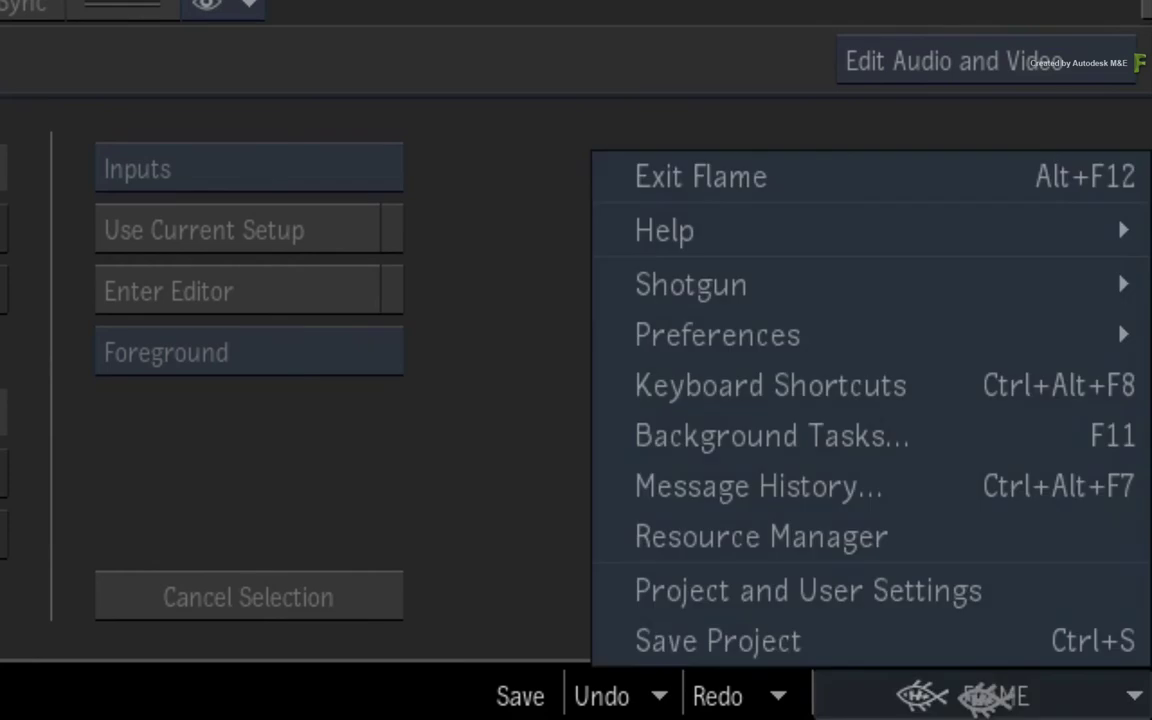
{"action": "mouse_move", "coordinate": [830, 284]}
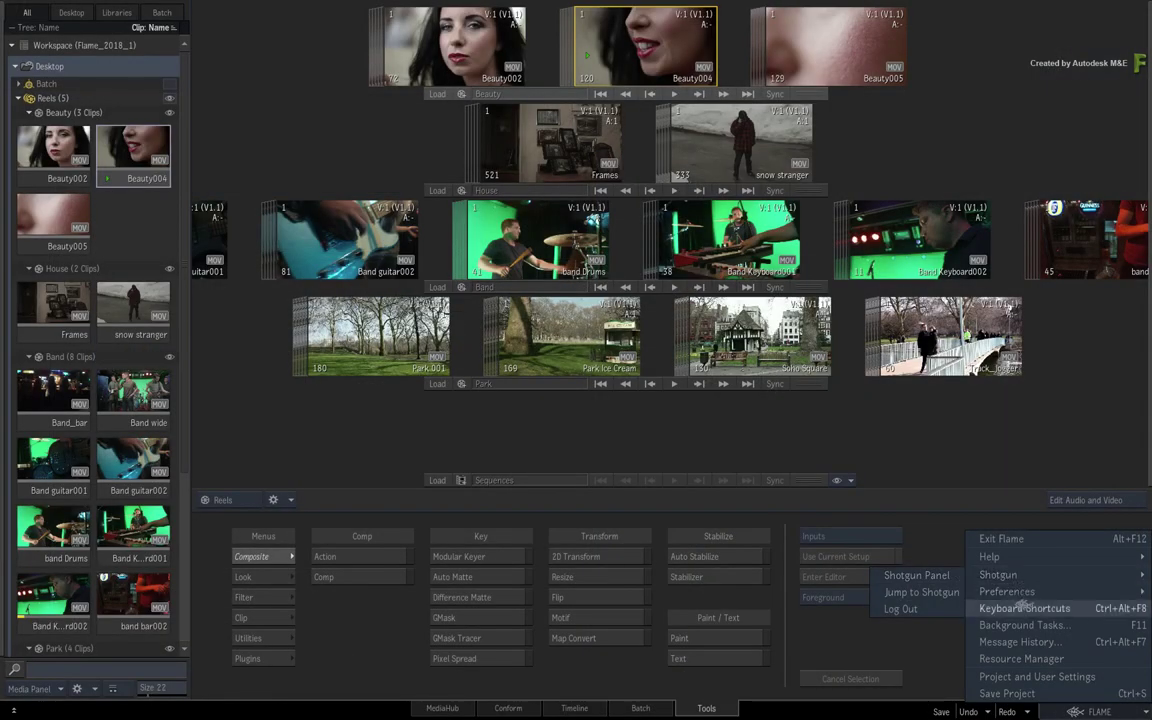
- Reopen Keyboard Shortcuts, sort by Category, and load the Shotgun : Shotgun Panel hook
{"action": "left_click", "coordinate": [1023, 608]}
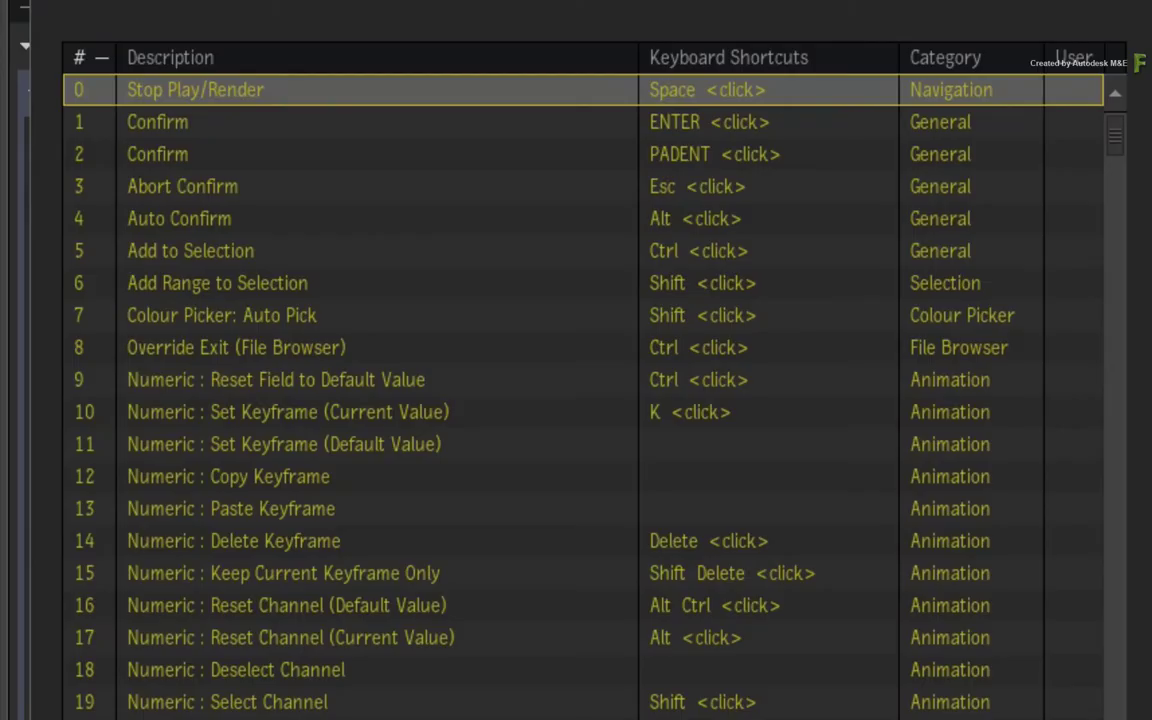
{"action": "left_click", "coordinate": [990, 55]}
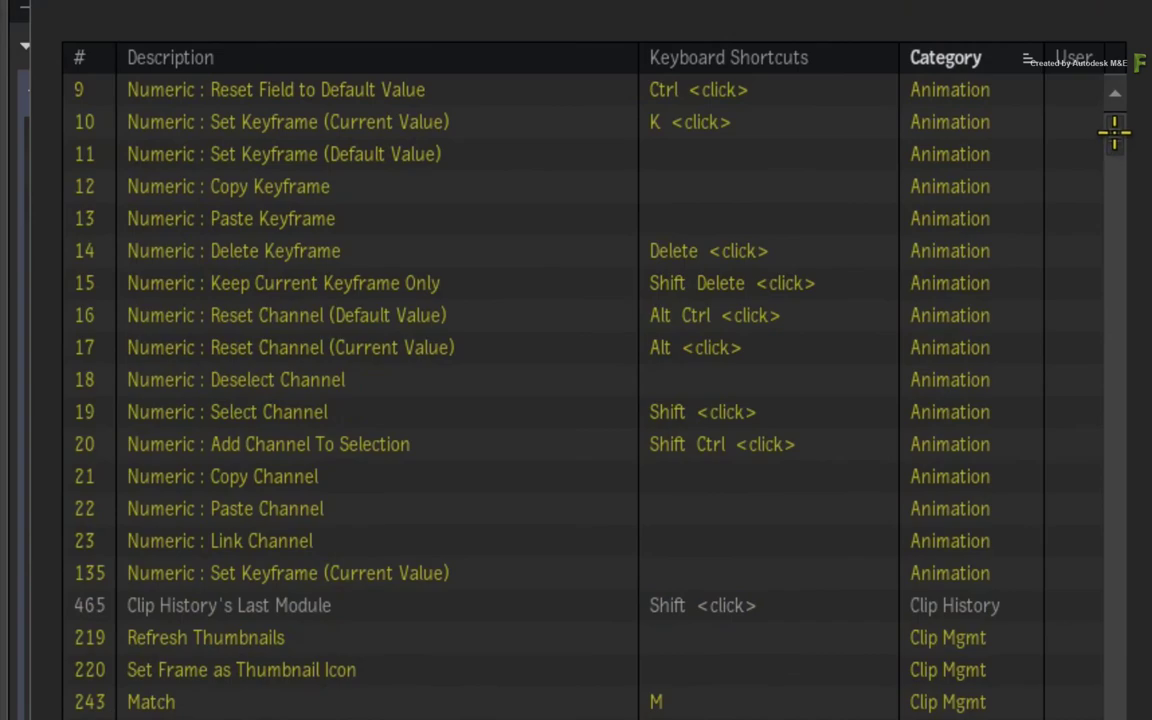
{"action": "left_click_drag", "start_coordinate": [1113, 126], "coordinate": [1067, 432]}
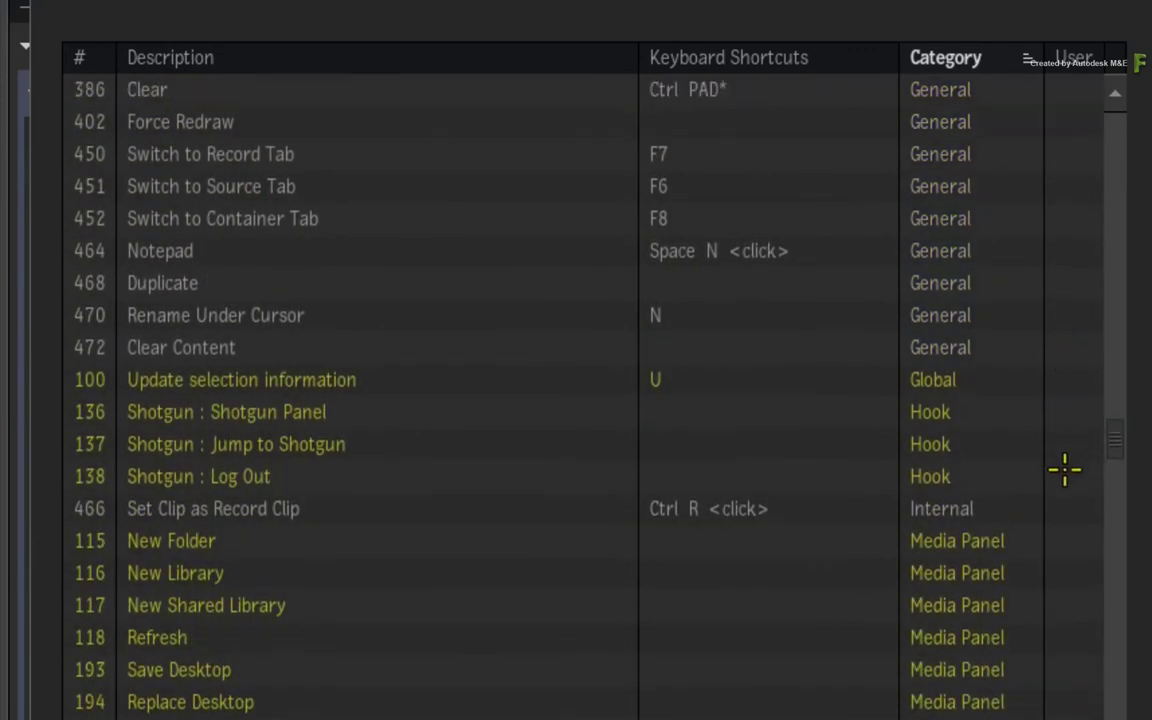
{"action": "left_click", "coordinate": [558, 412]}
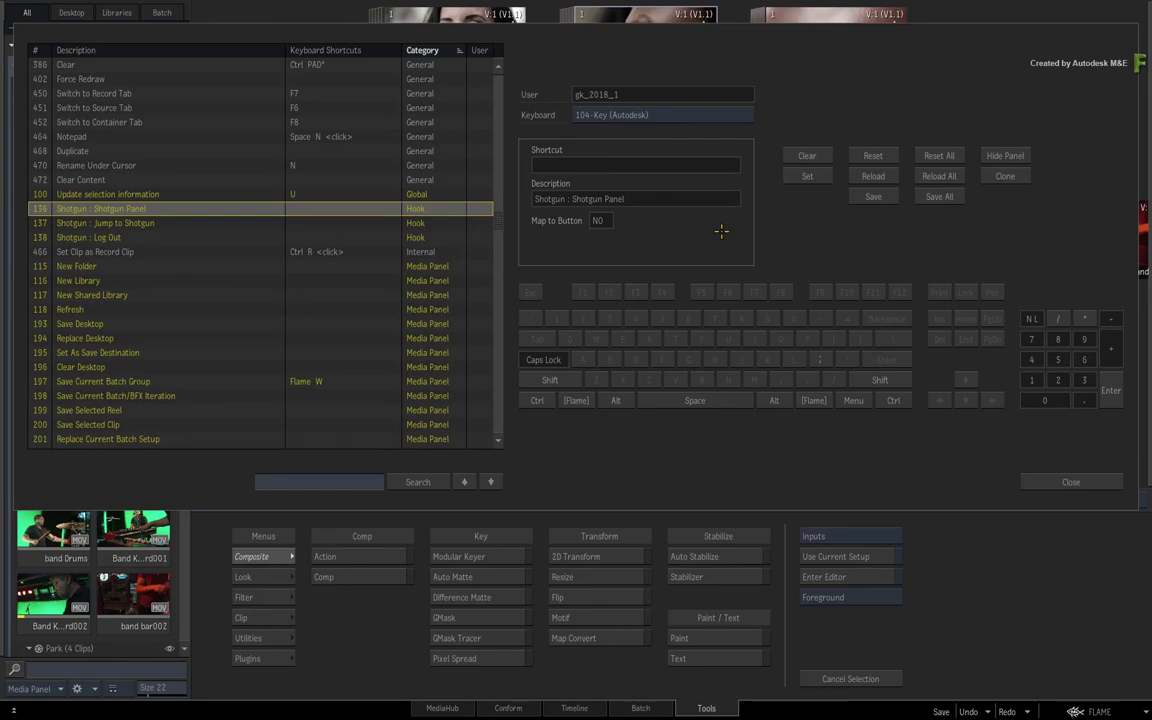
- Assign Alt Flame P to the Shotgun Panel hook, save all shortcuts, and close the editor
{"action": "key", "text": "alt+super"}
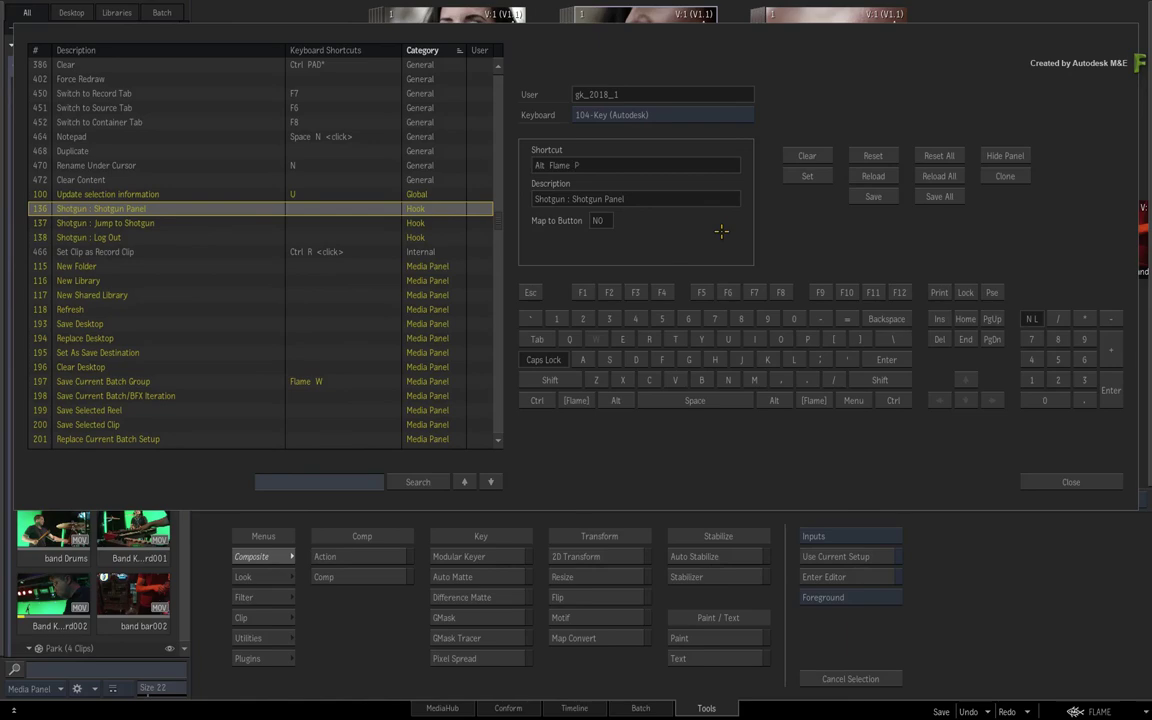
{"action": "left_click", "coordinate": [807, 185]}
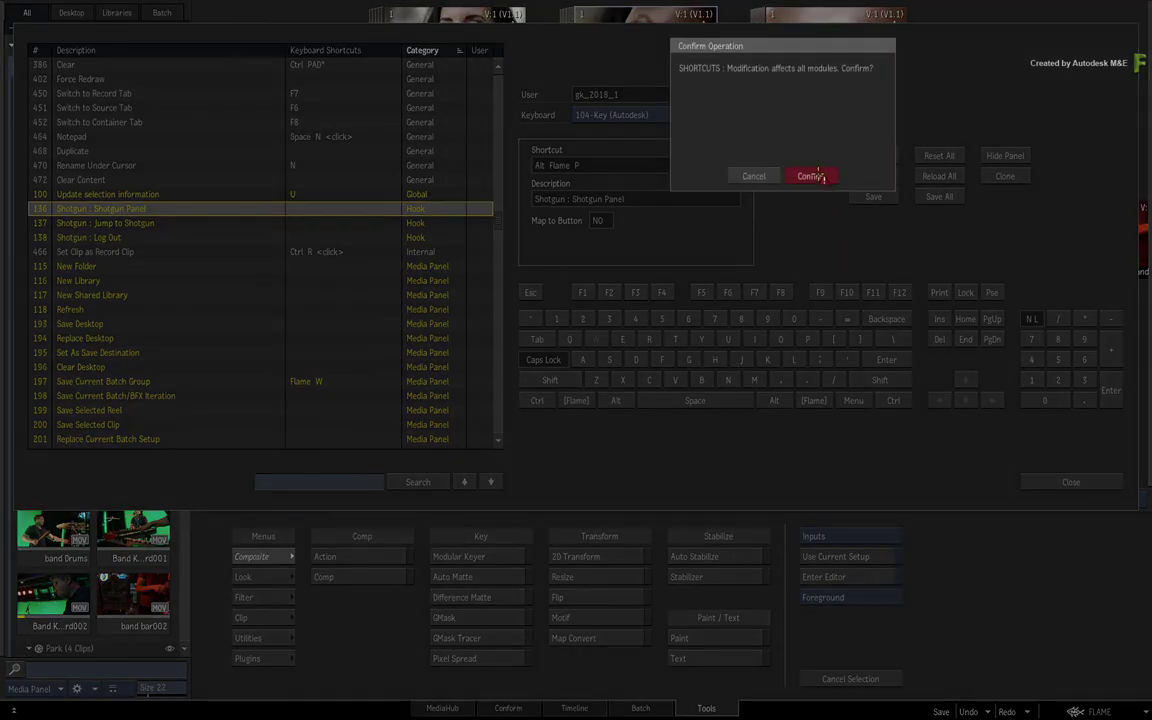
{"action": "key", "text": "Return"}
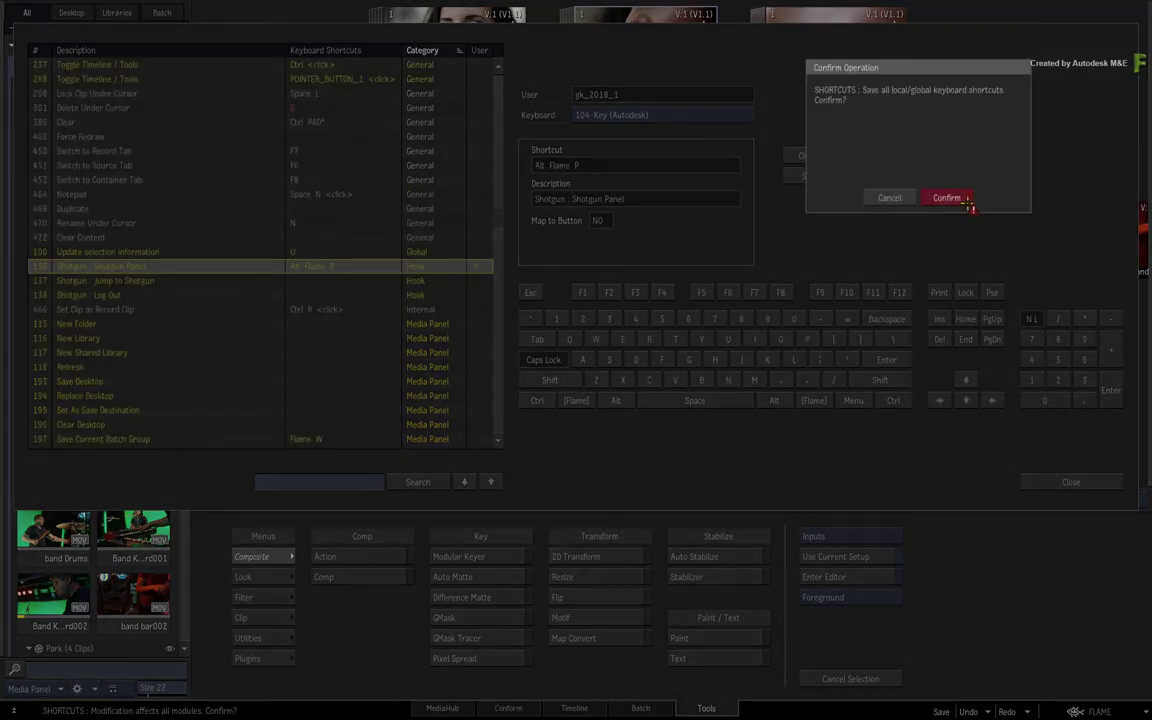
{"action": "left_click", "coordinate": [950, 197]}
{"action": "left_click", "coordinate": [1062, 482]}
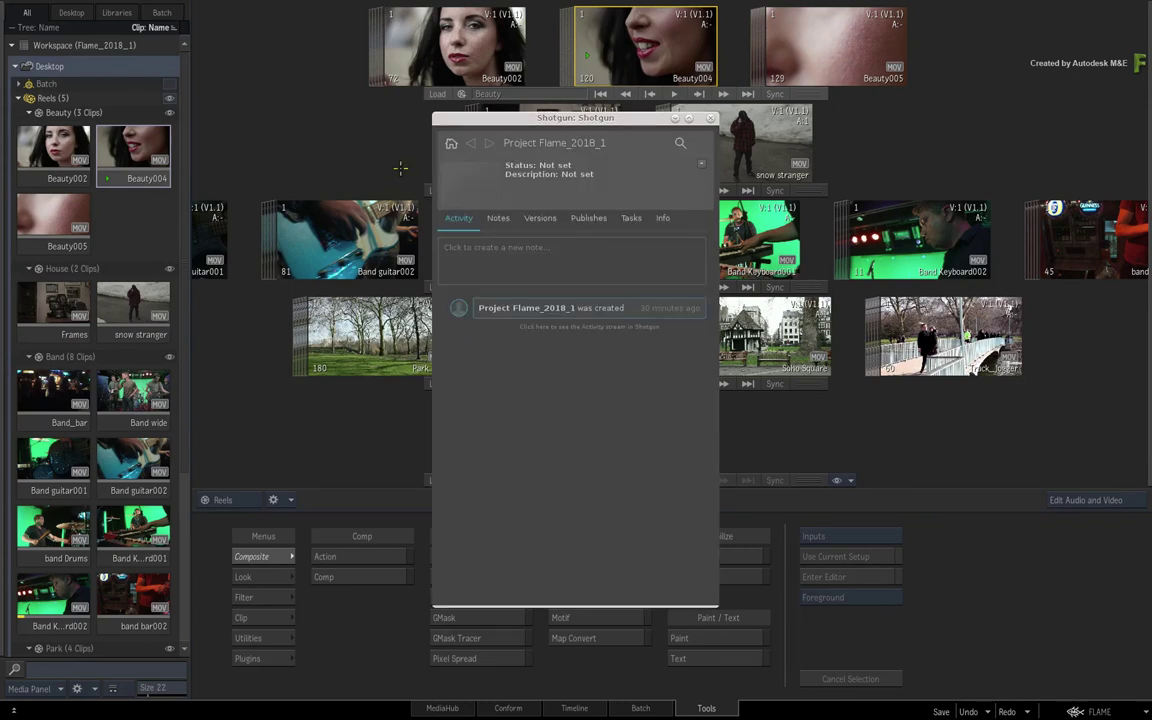
- Close the Shotgun panel showing Project Flame_2018_1 to reveal the Beauty, House, Band and Park reels
{"action": "left_click", "coordinate": [710, 118]}
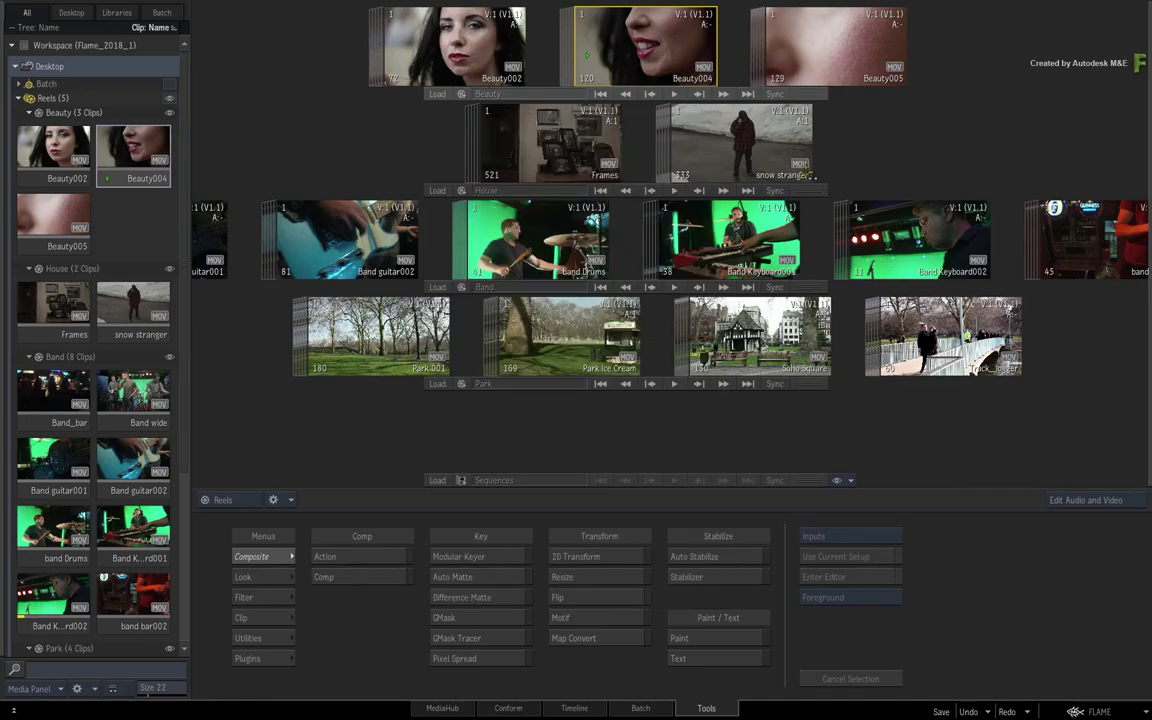